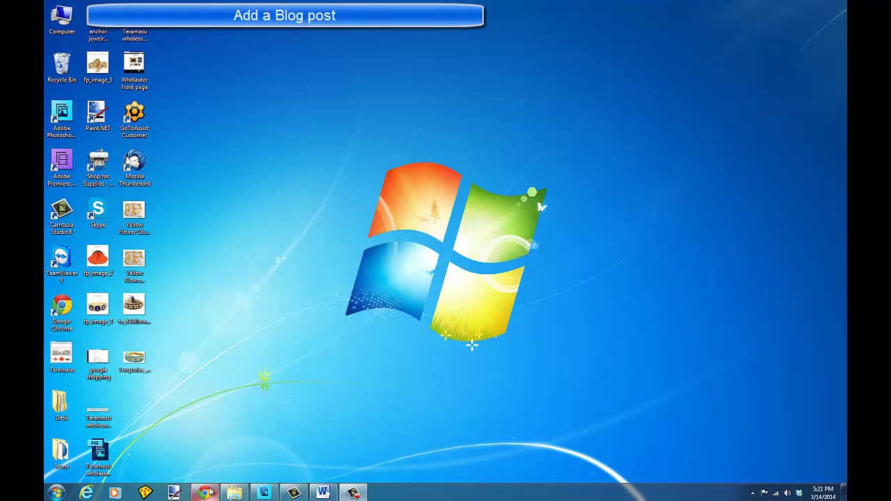
Restore the Chrome window showing the Teramasu store's Blog Posts list
mouse_move(210, 492)
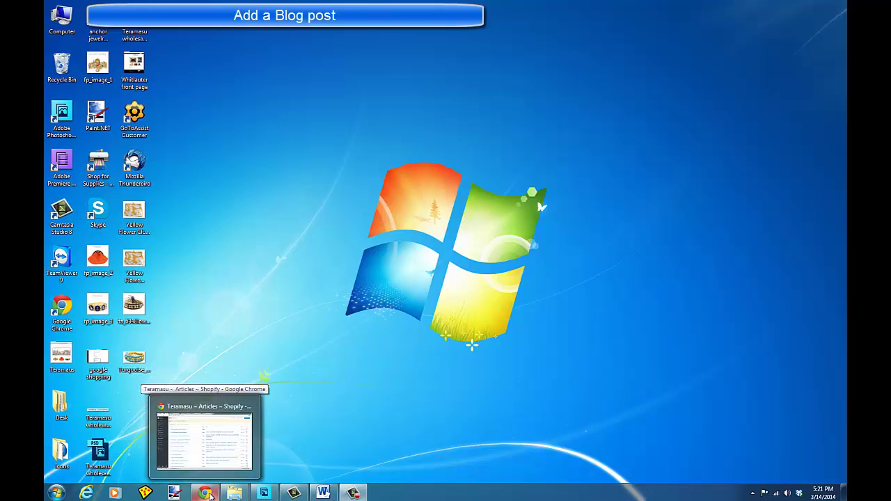
left_click(210, 495)
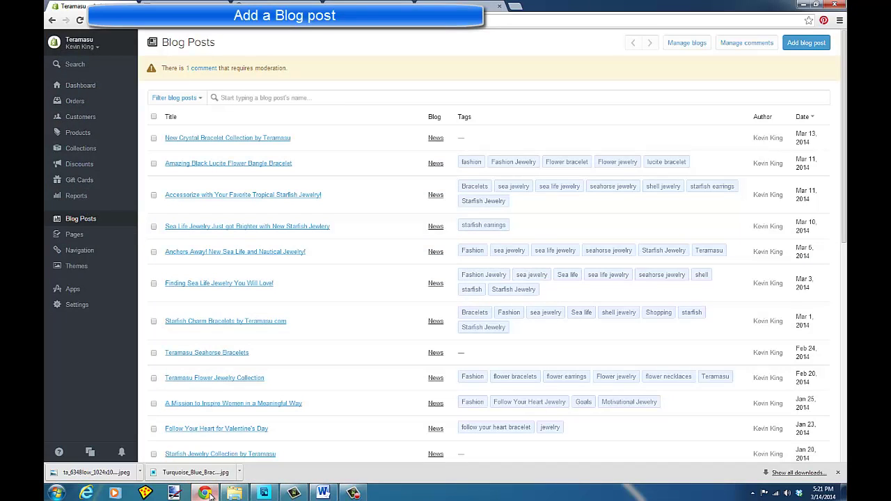
Create a new blog post titled 'Accessorize Your Fashion with Color', copied from the Word draft
left_click(812, 43)
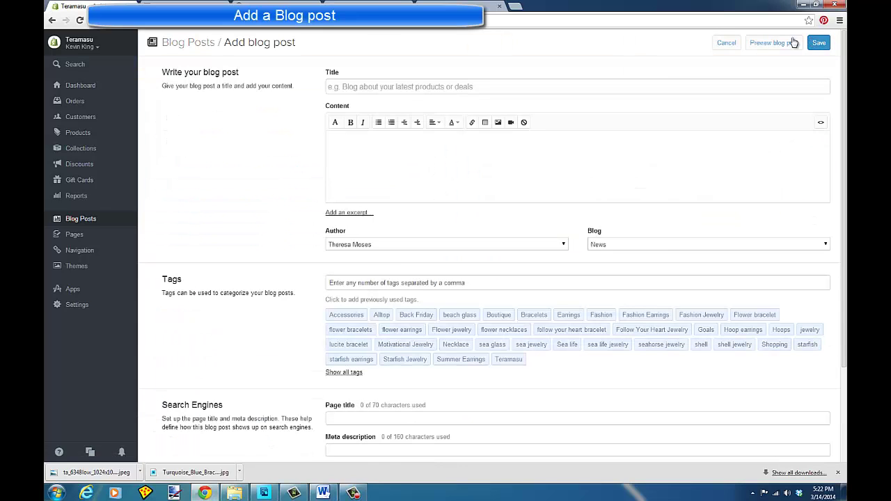
left_click(324, 492)
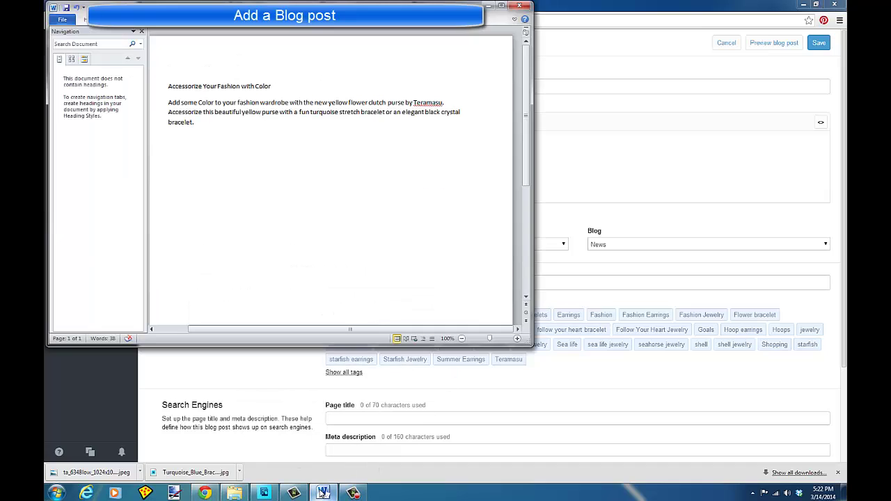
left_click_drag(169, 86, 272, 87)
right_click(258, 89)
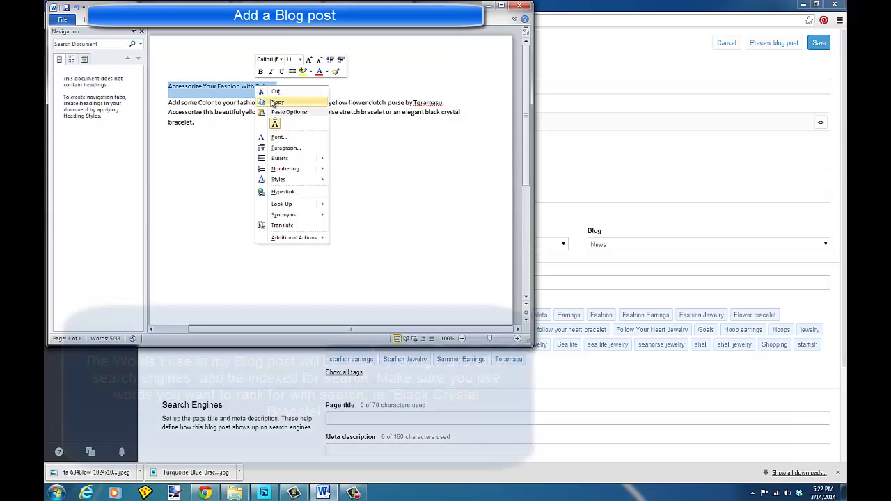
left_click(277, 102)
left_click(556, 87)
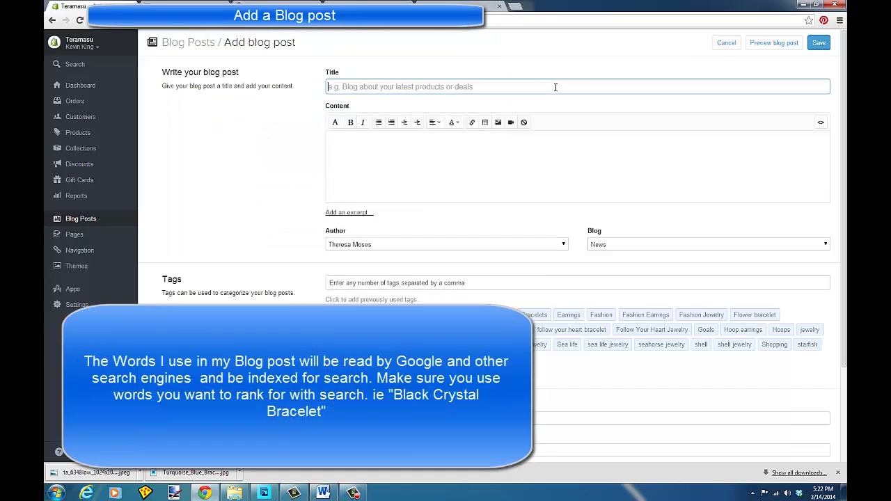
right_click(366, 84)
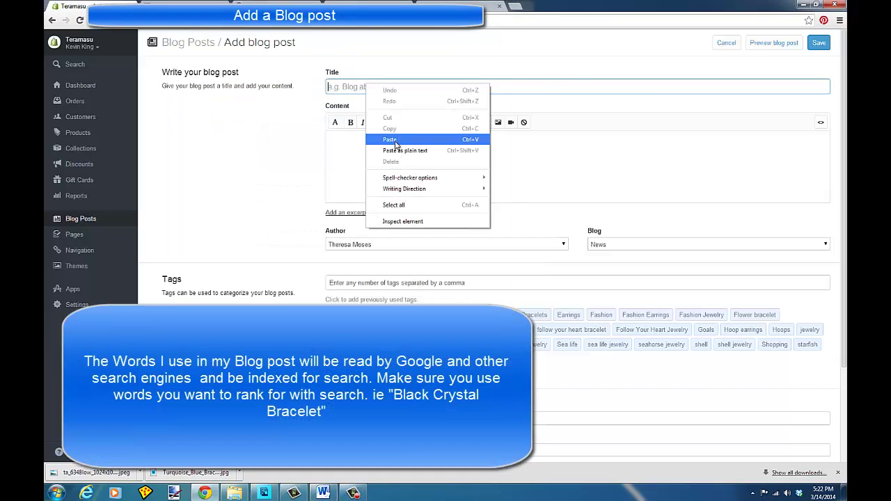
left_click(395, 144)
left_click(366, 139)
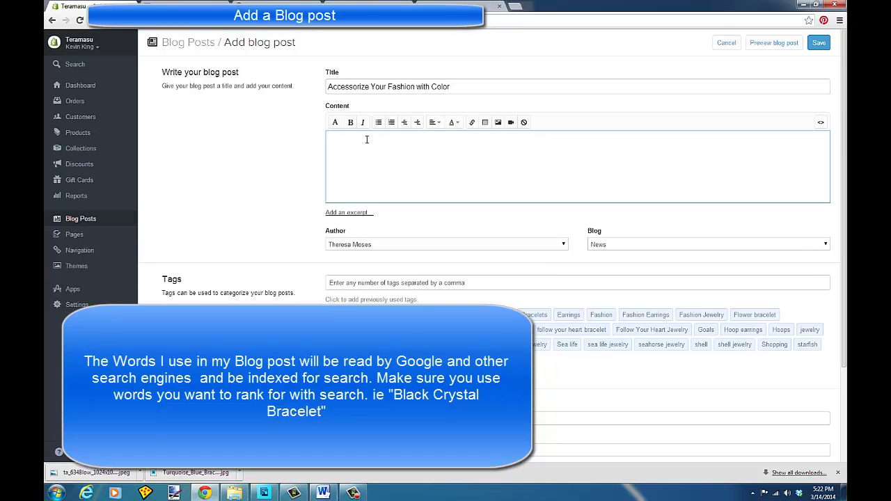
left_click(324, 492)
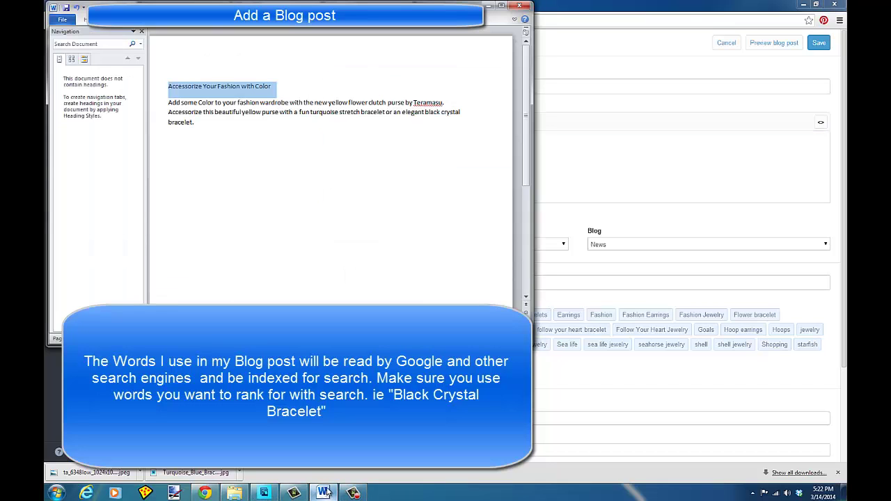
Paste the Word draft's yellow flower clutch purse and bracelets paragraph into the post content
left_click_drag(167, 103, 448, 119)
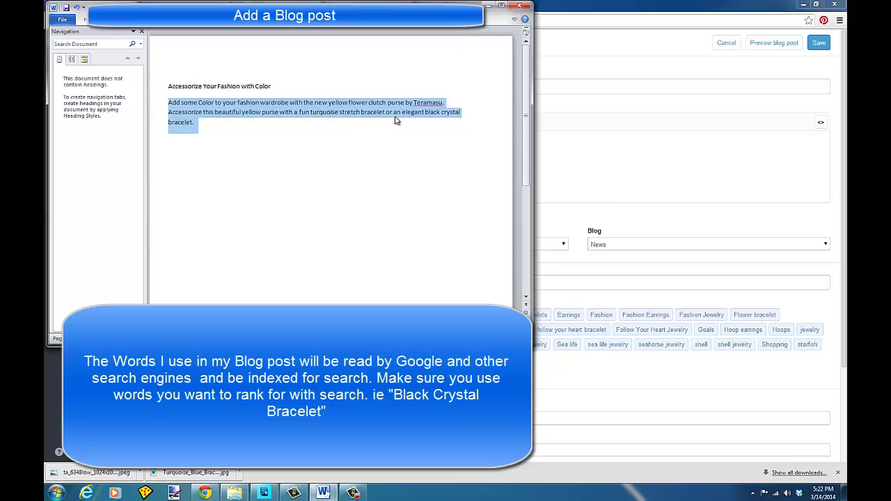
right_click(266, 113)
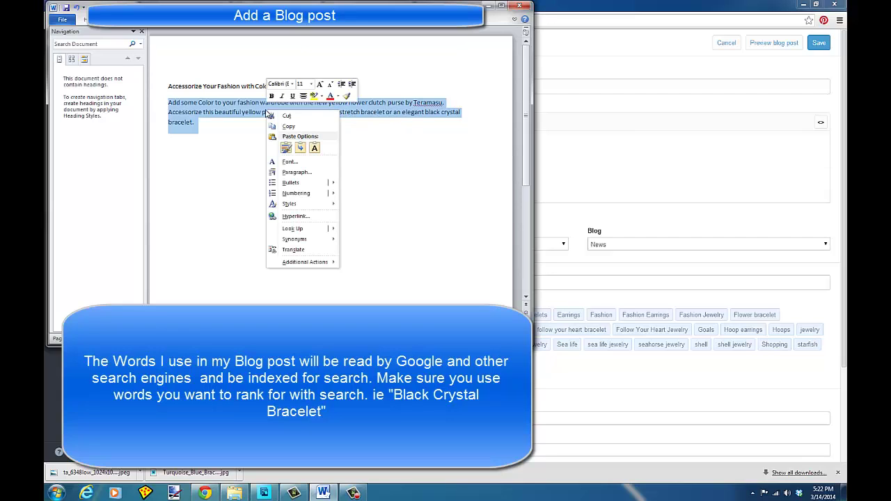
left_click(294, 128)
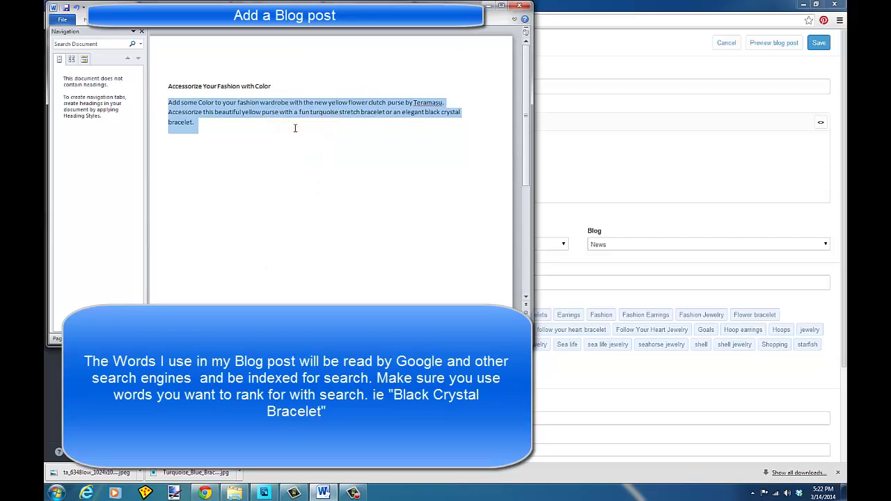
left_click(487, 10)
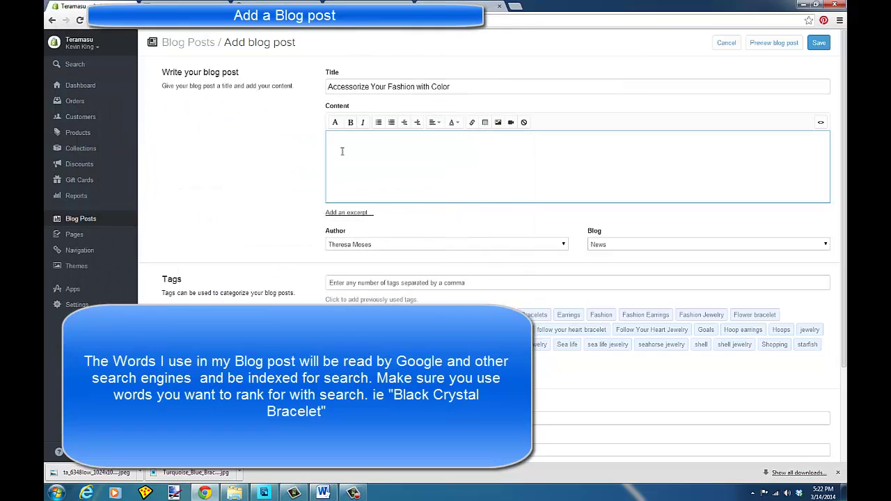
right_click(336, 138)
left_click(361, 190)
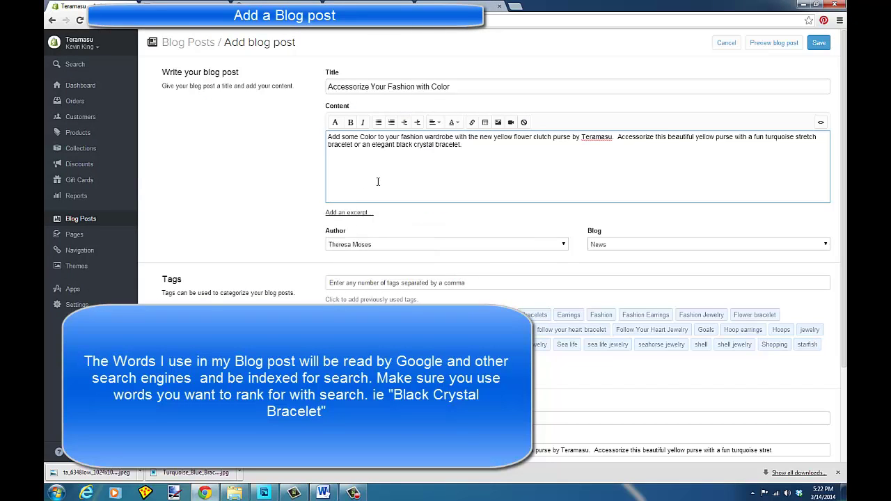
left_click(498, 124)
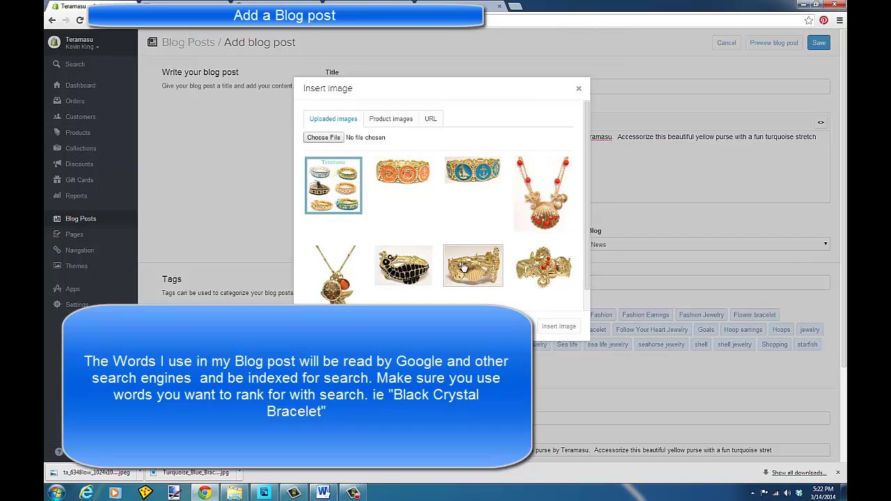
Insert the Desktop photo Yellow Flower Clutch Purse-1 at Large (480x480), then start a new line
scroll(585, 167, "down", 1)
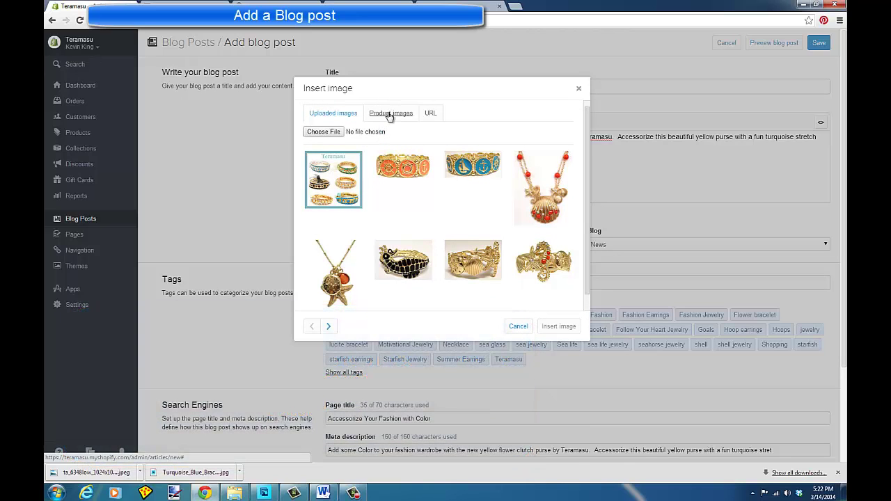
left_click(324, 131)
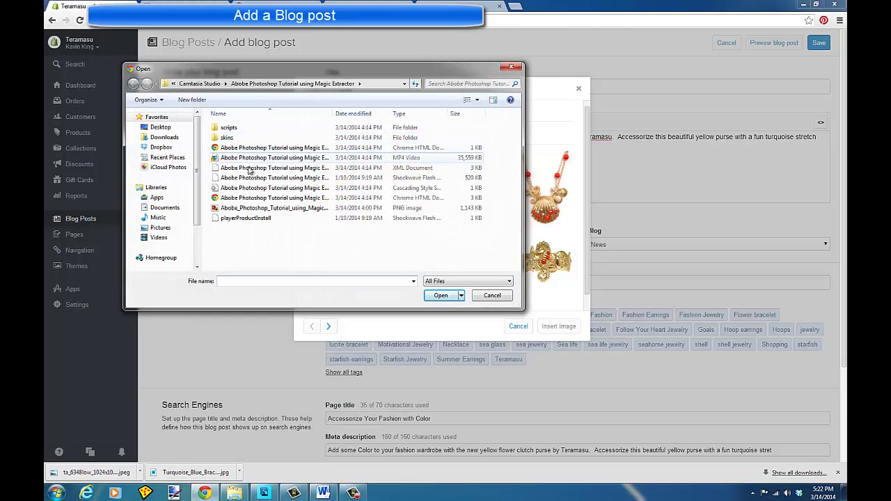
left_click(164, 128)
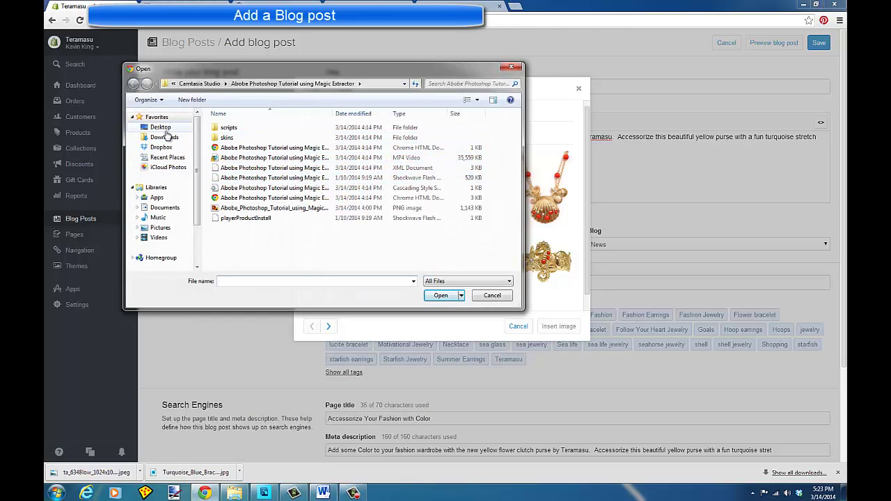
left_click_drag(513, 143, 518, 226)
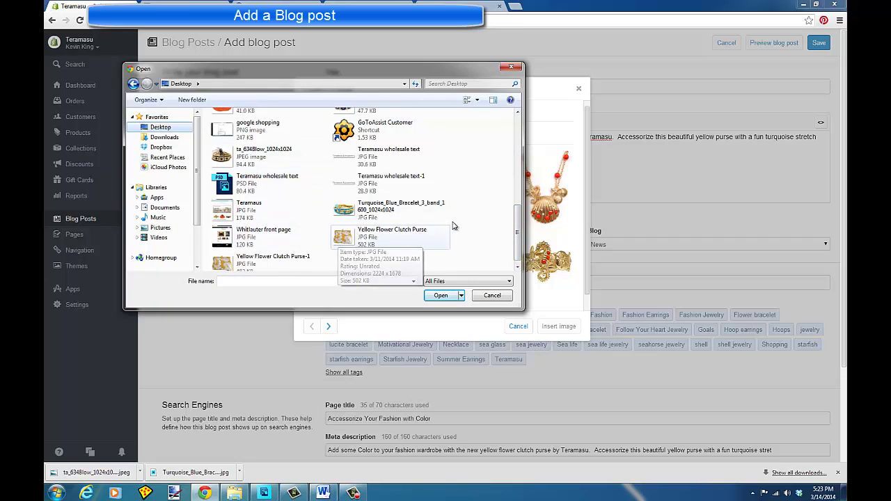
left_click_drag(519, 235, 519, 242)
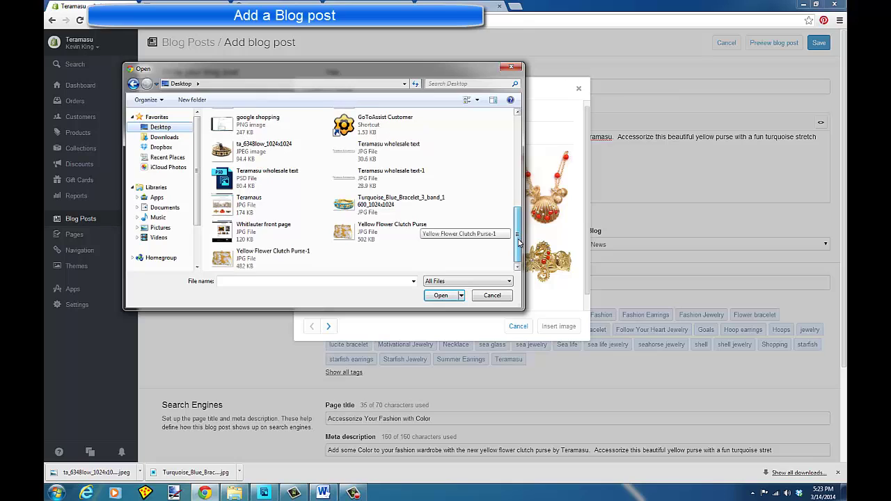
double_click(226, 263)
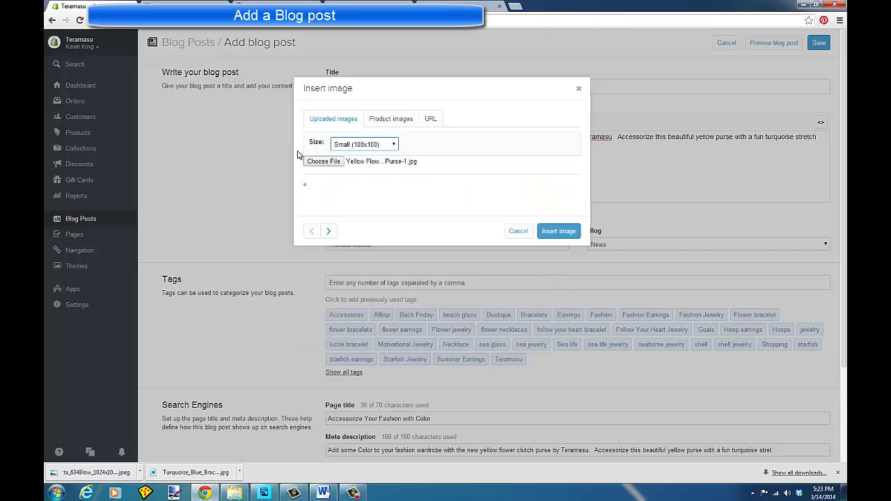
left_click(393, 145)
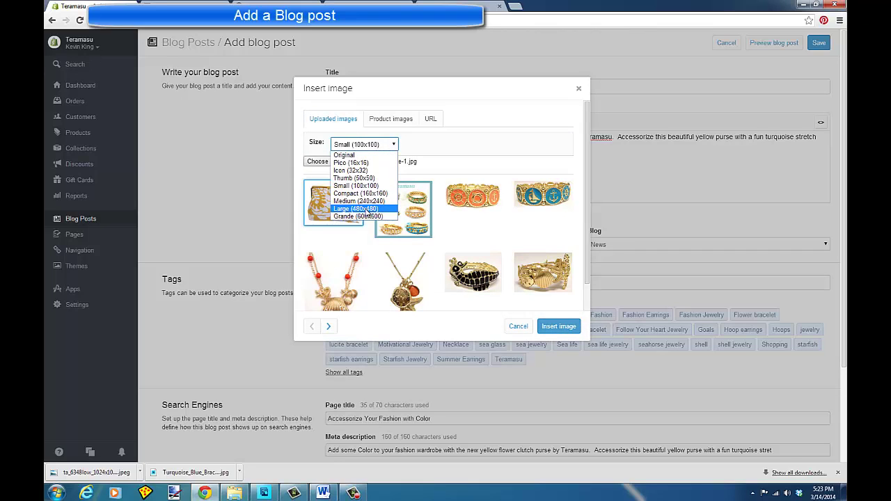
left_click(367, 209)
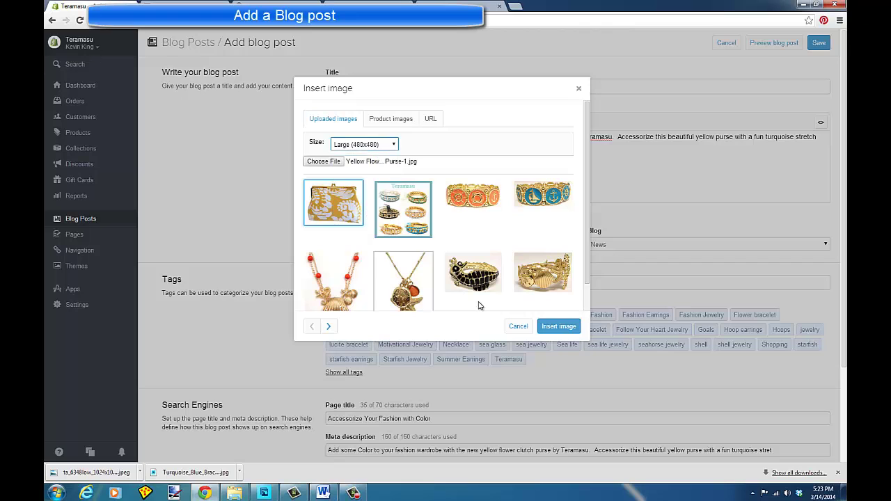
left_click(560, 326)
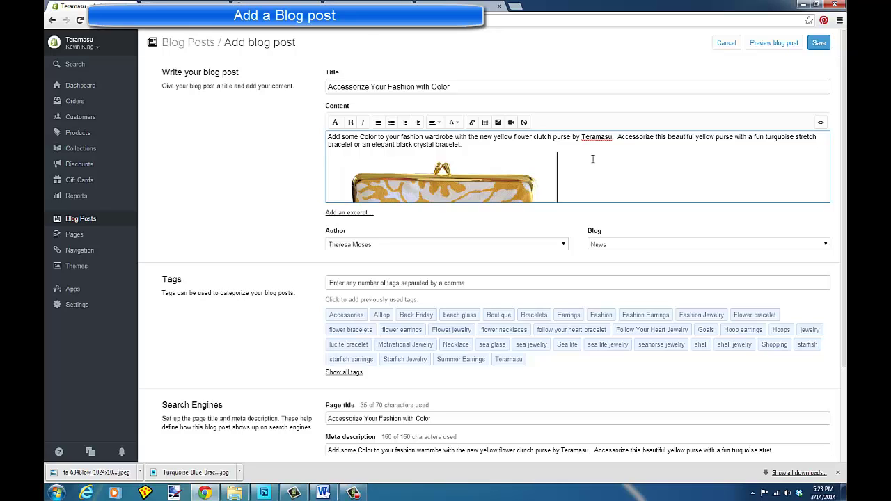
scroll(591, 159, "down", 1)
scroll(591, 161, "up", 1)
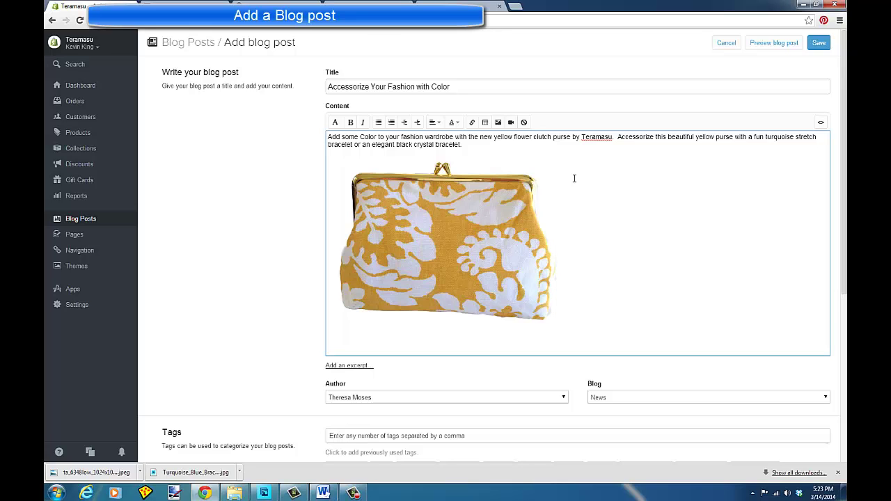
key("Return")
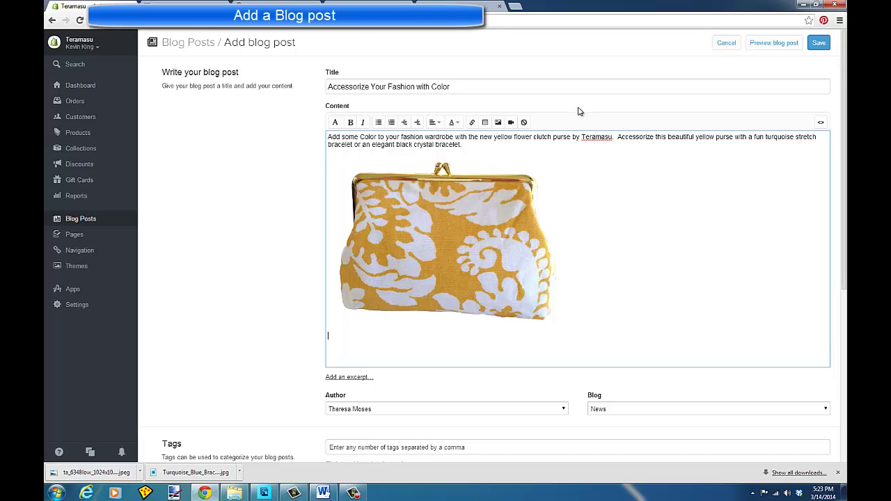
Upload Turquoise_Blue_Bracelet and insert it at Large (480x480) below the purse photo
left_click(497, 123)
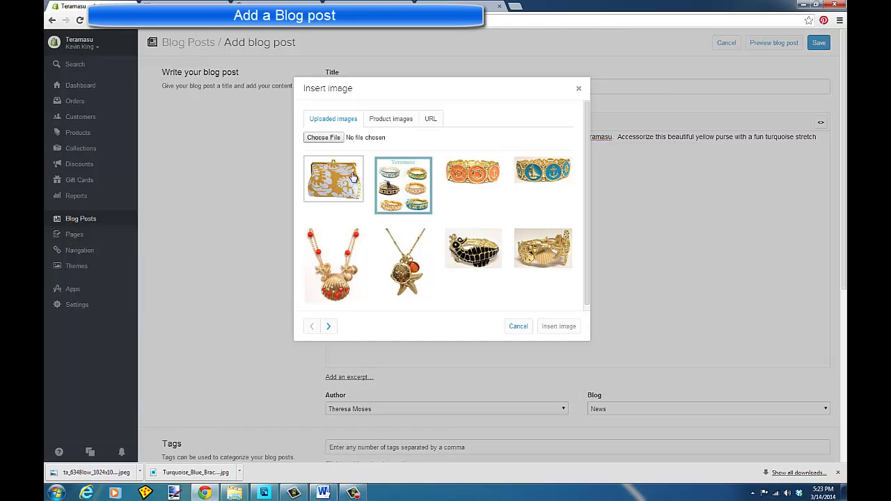
left_click(328, 139)
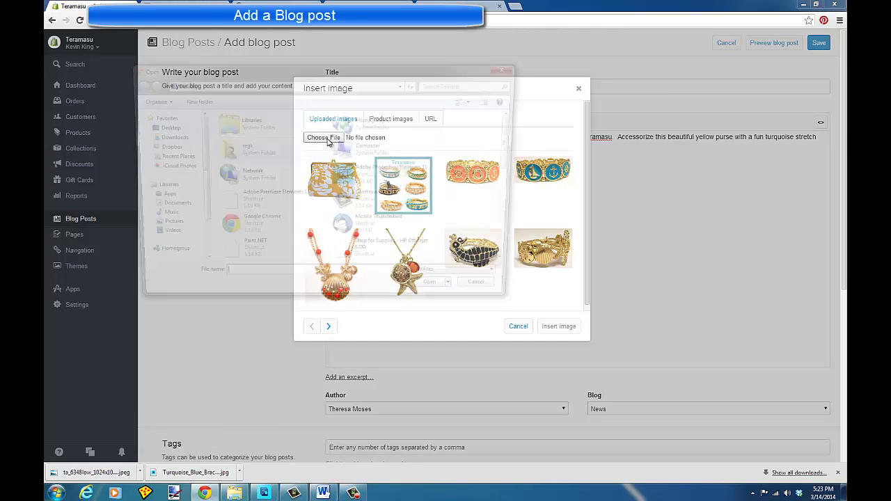
left_click_drag(517, 145, 511, 211)
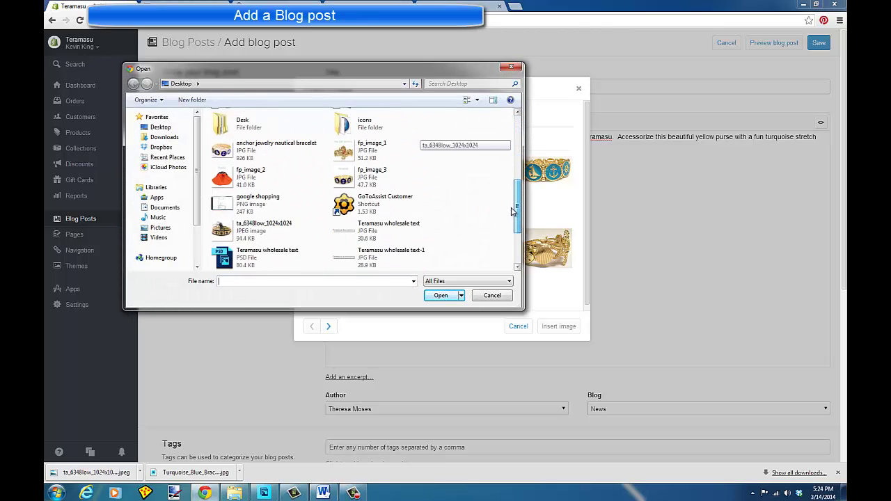
scroll(512, 211, "down", 2)
scroll(512, 232, "down", 1)
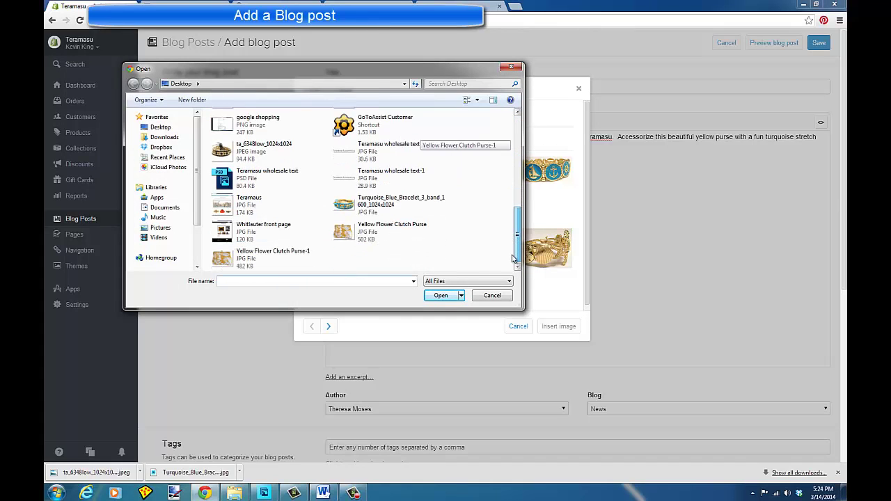
left_click(402, 202)
double_click(402, 203)
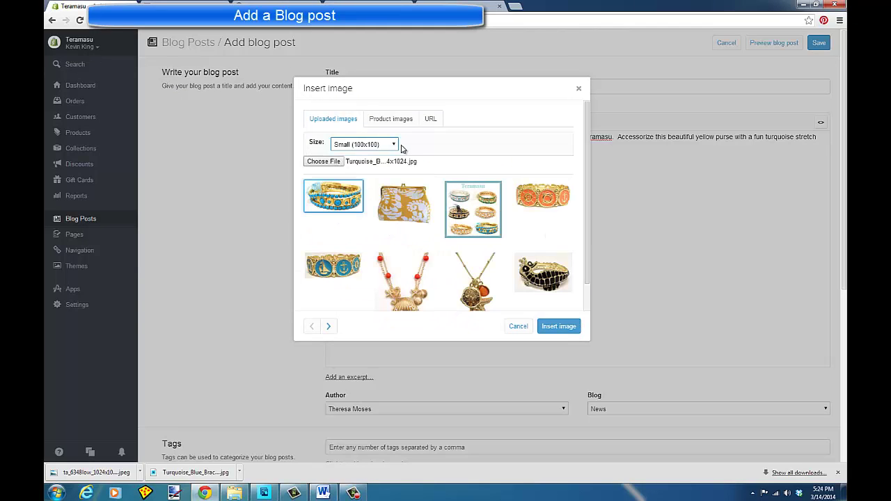
left_click(394, 144)
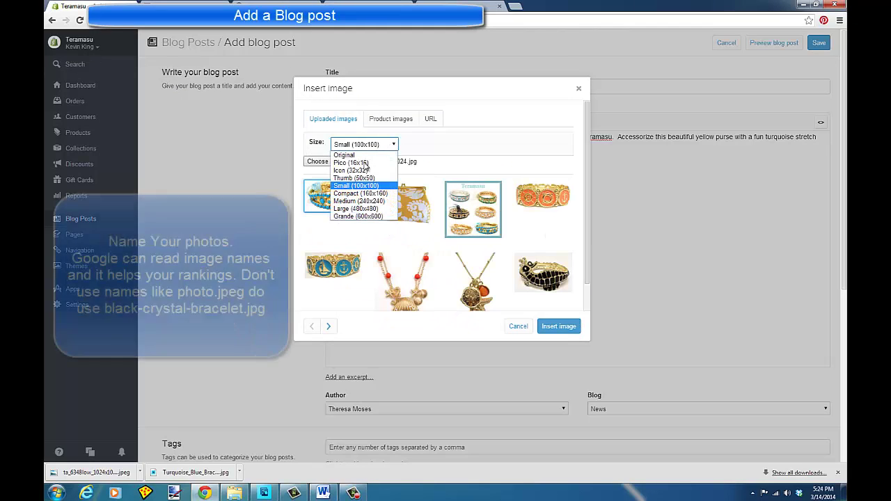
left_click(357, 209)
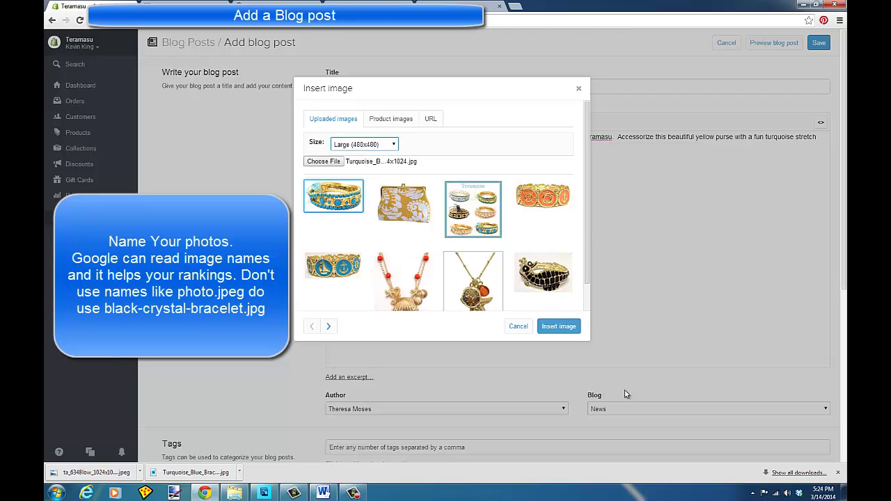
left_click(559, 327)
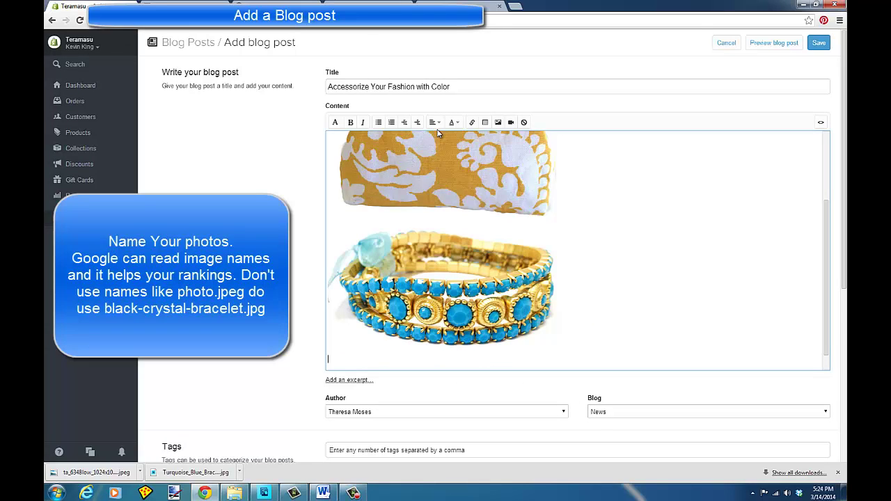
left_click(498, 123)
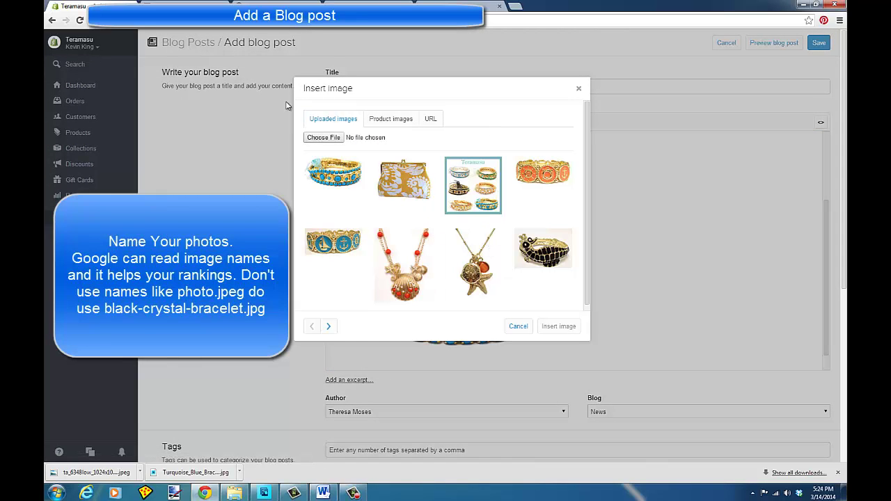
Upload ta_6348low_1024x1024, the black crystal bracelet, and insert it at Large (480x480)
left_click(324, 137)
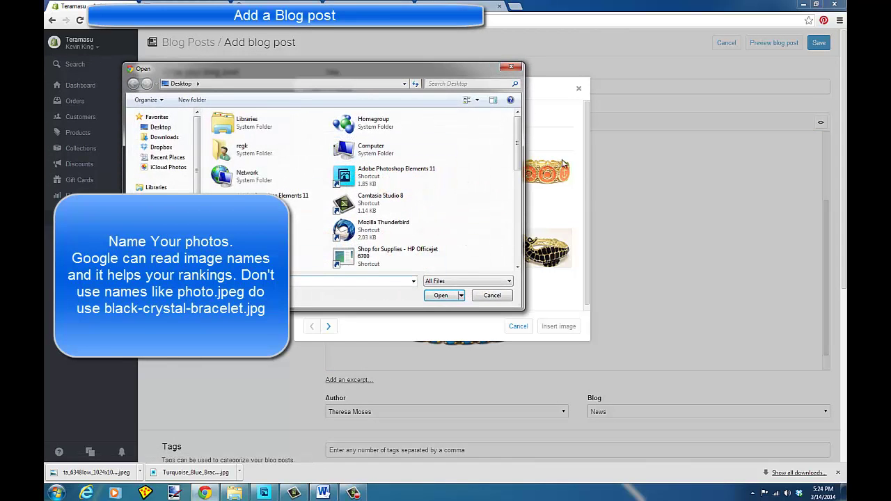
left_click_drag(517, 157, 516, 242)
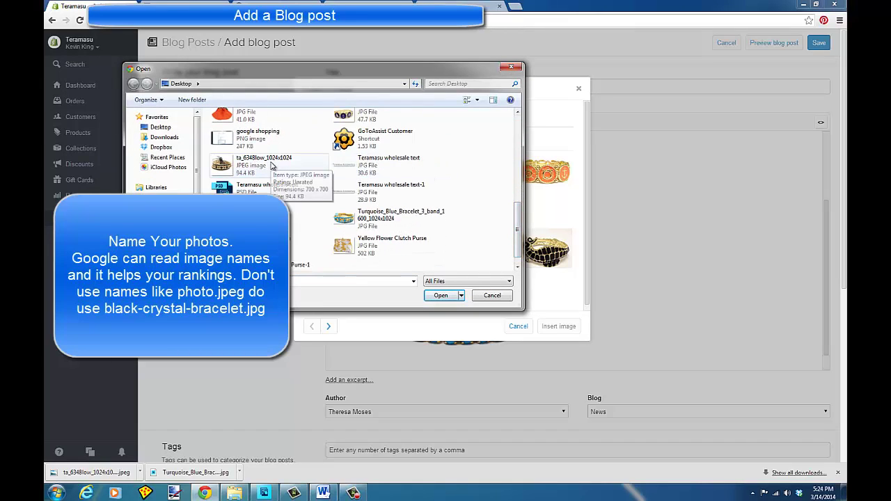
double_click(272, 165)
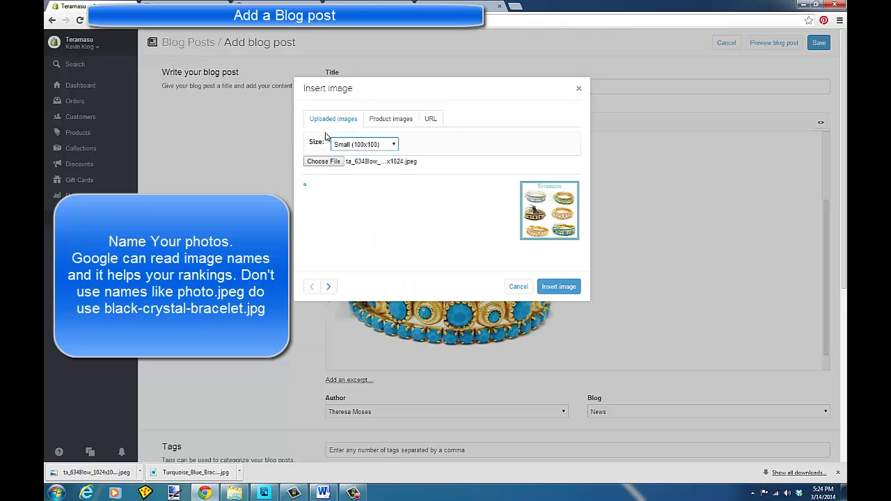
left_click(393, 144)
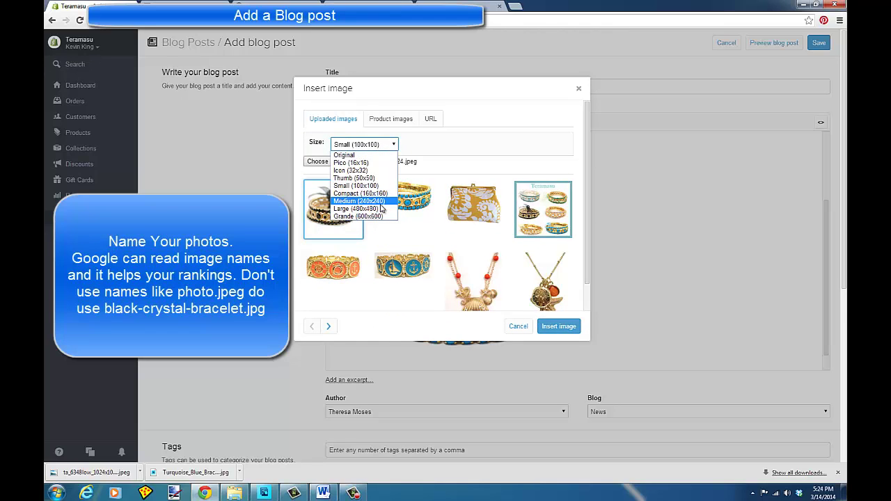
left_click(380, 208)
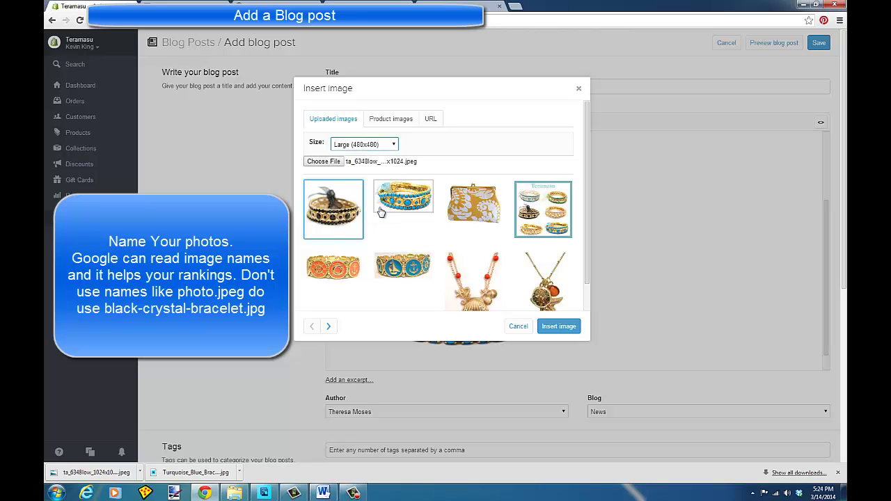
left_click(558, 326)
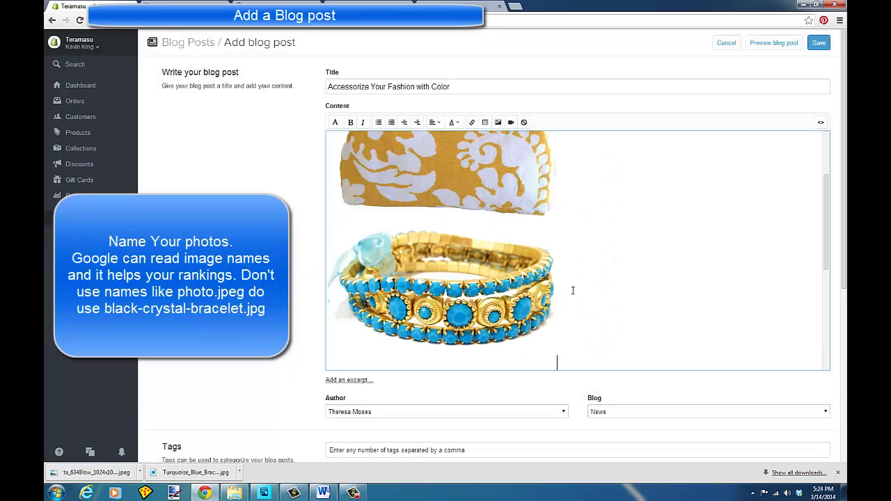
scroll(574, 289, "down", 5)
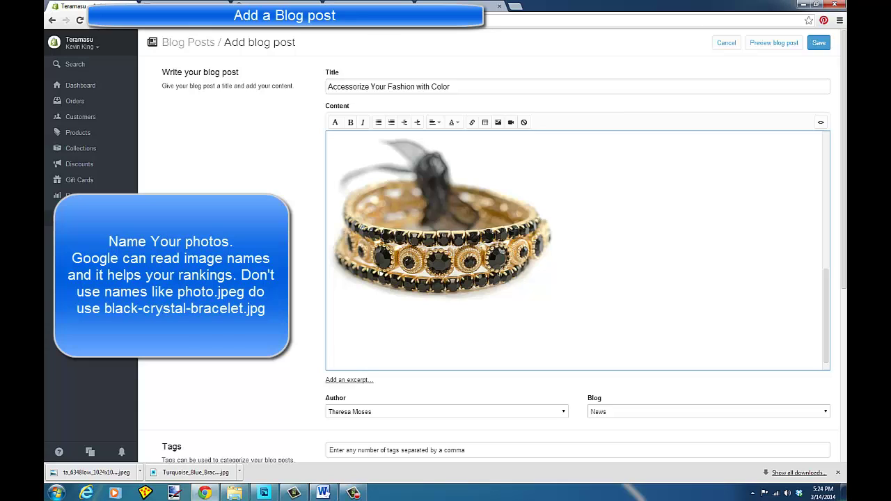
Select the black bracelet image and copy its product page URL from the store tab
left_click(535, 243)
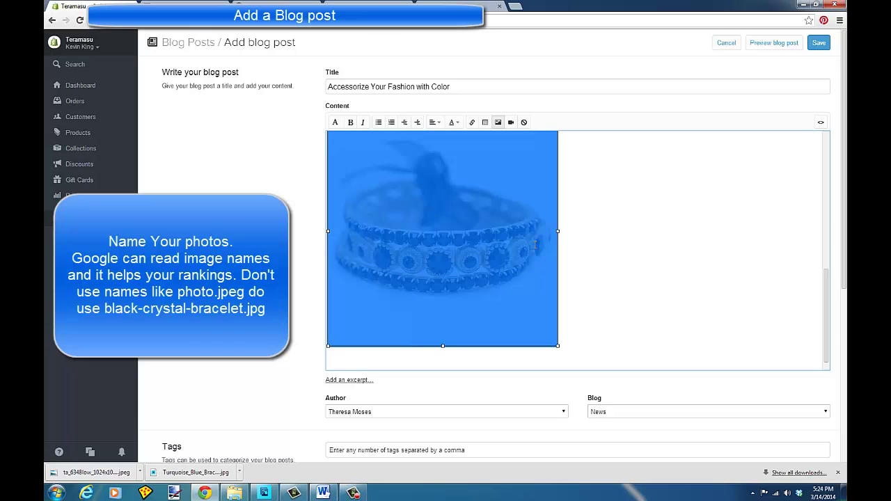
left_click(259, 9)
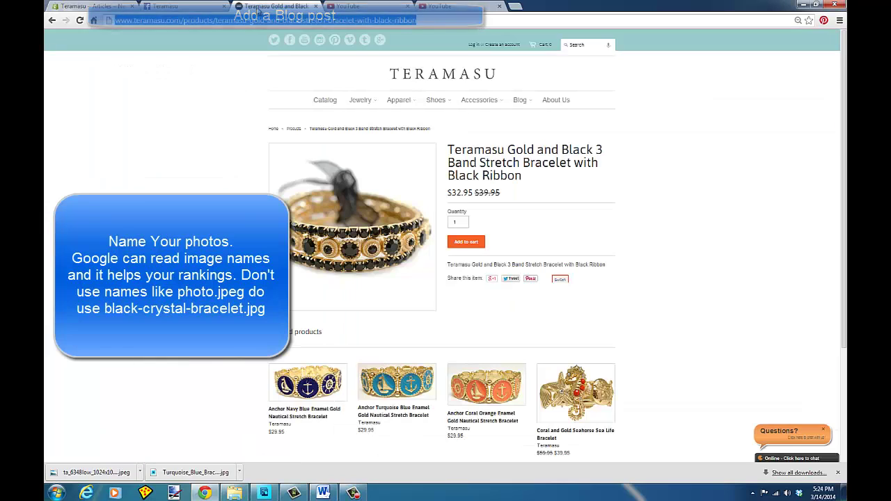
right_click(261, 21)
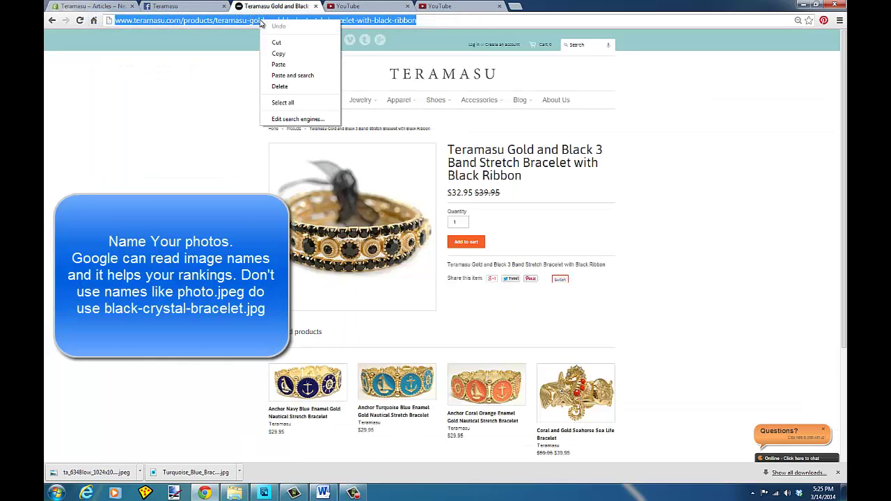
left_click(282, 55)
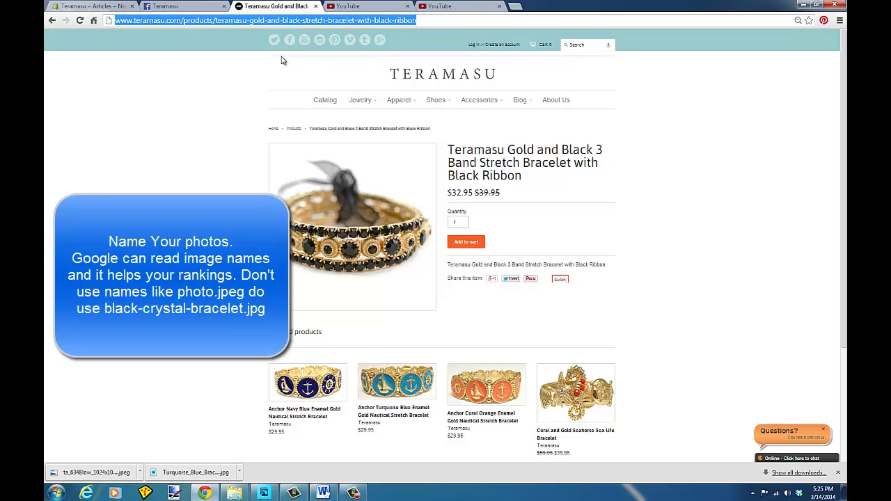
left_click(69, 6)
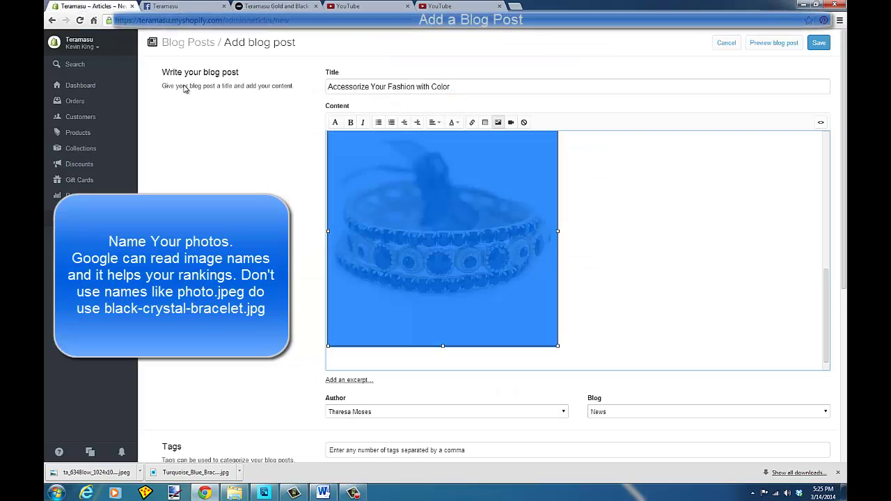
Paste that URL as the image link and title it 'Elegant Black Crystal Bracelet'
left_click(473, 124)
right_click(377, 127)
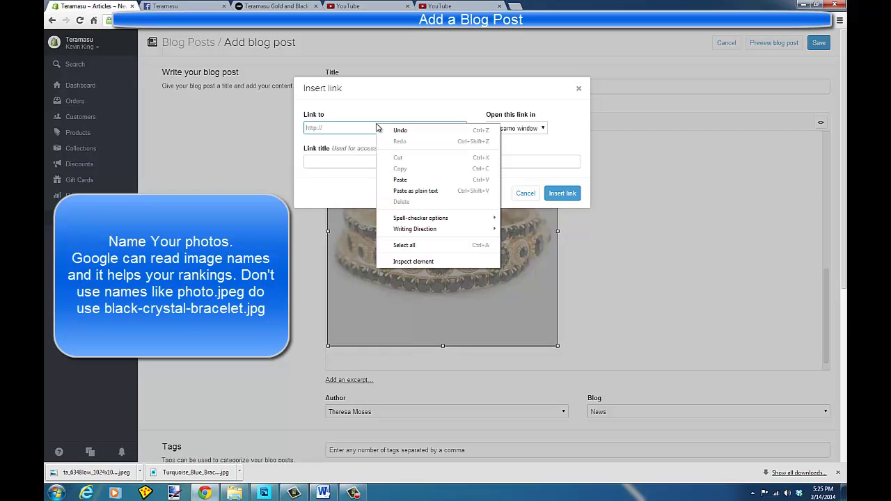
left_click(404, 179)
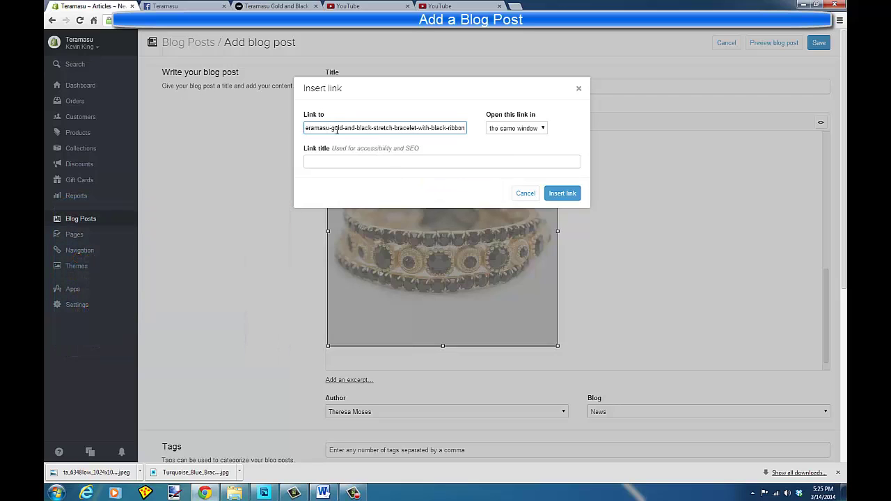
left_click(377, 162)
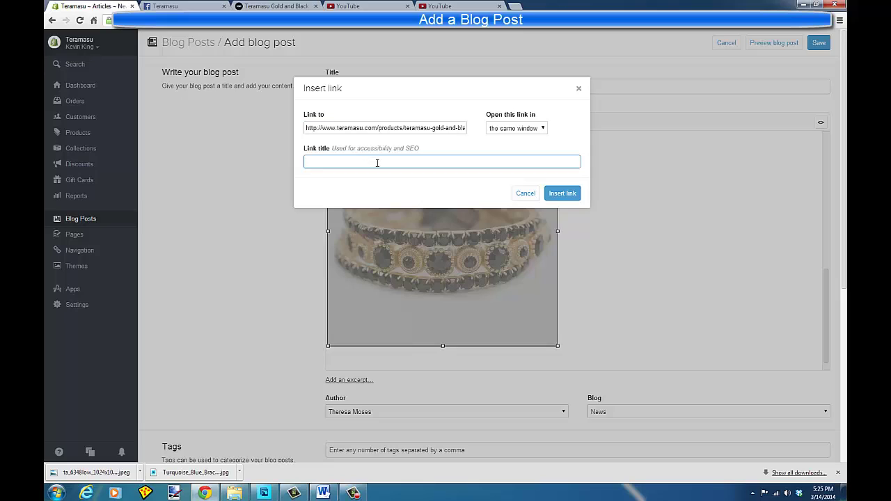
type("Elegant B")
type("lack Crystal Bracelet")
Apply the black bracelet link and select the turquoise bracelet image
left_click(562, 193)
scroll(569, 233, "up", 2)
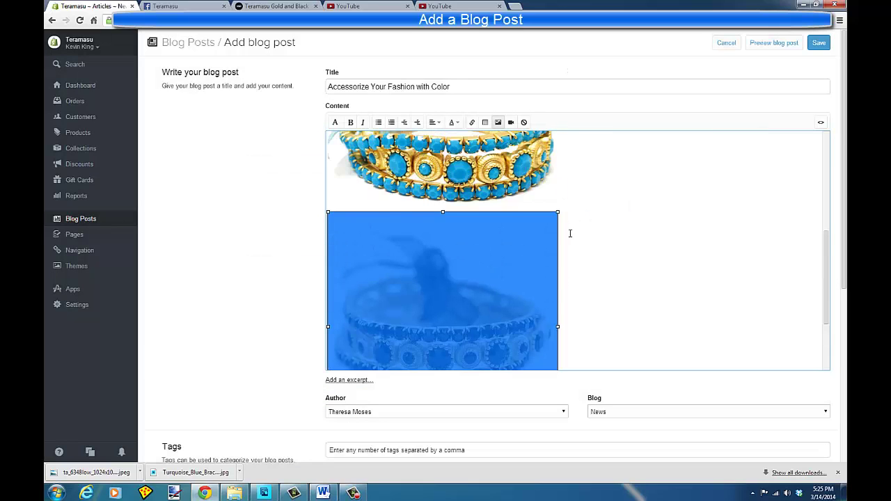
scroll(570, 233, "up", 2)
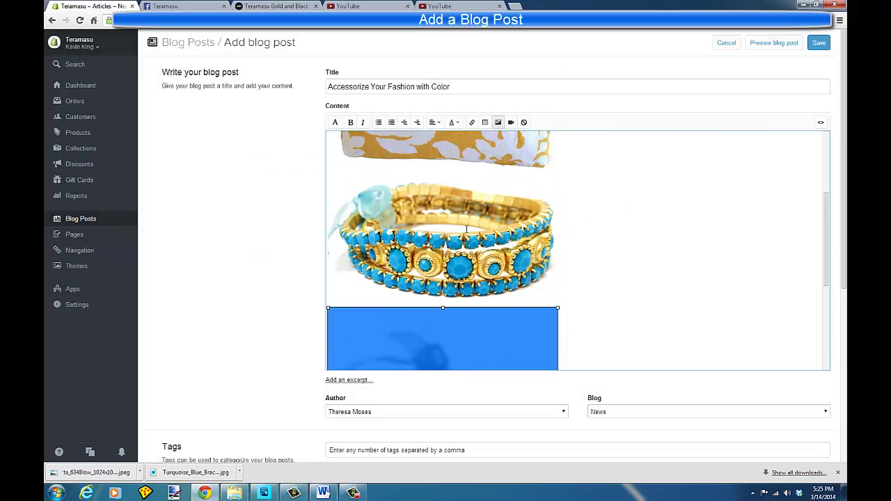
left_click(467, 229)
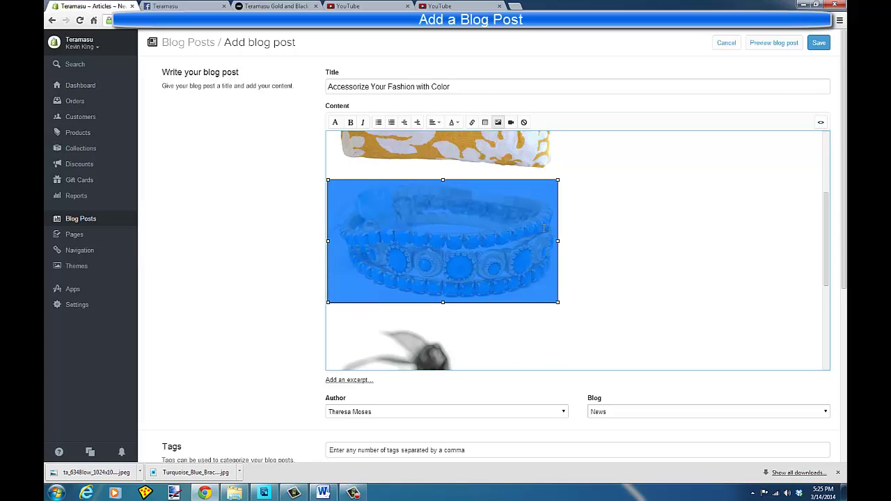
Search the store for '3 band' and copy the Turquoise Blue Gold 3 Band Stretch Bracelet page URL
left_click(278, 6)
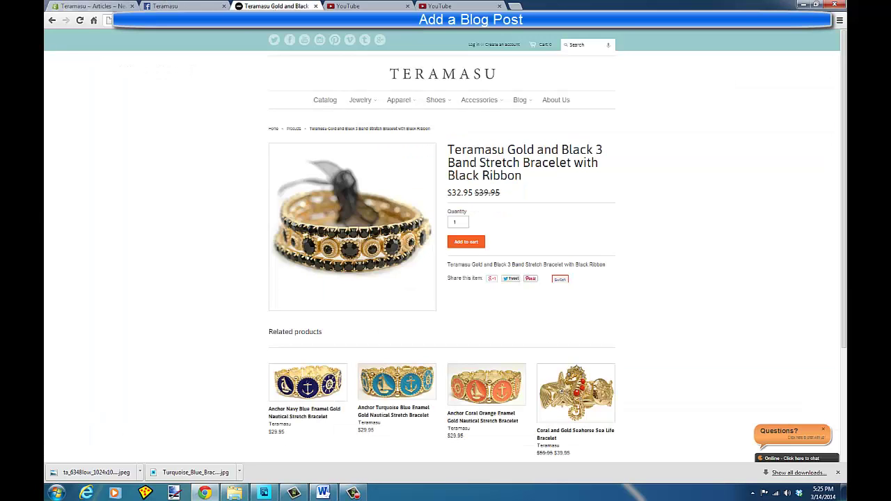
left_click(583, 44)
type("3 band")
key("Return")
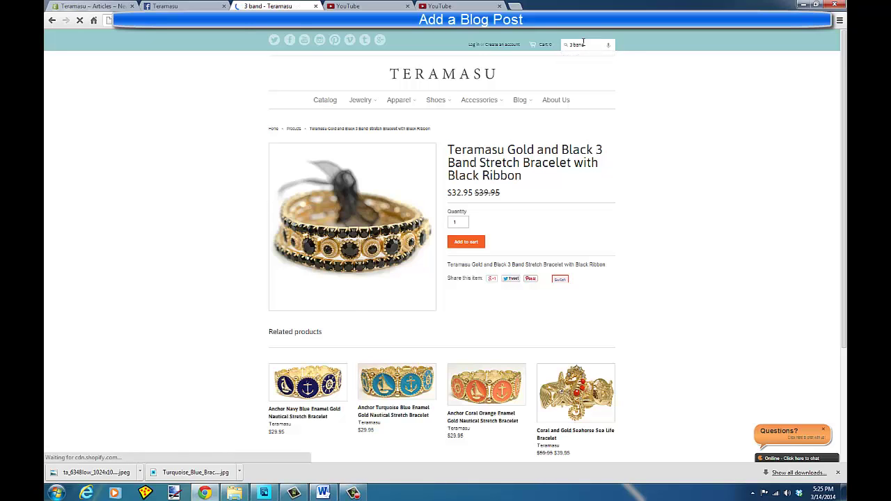
left_click(327, 286)
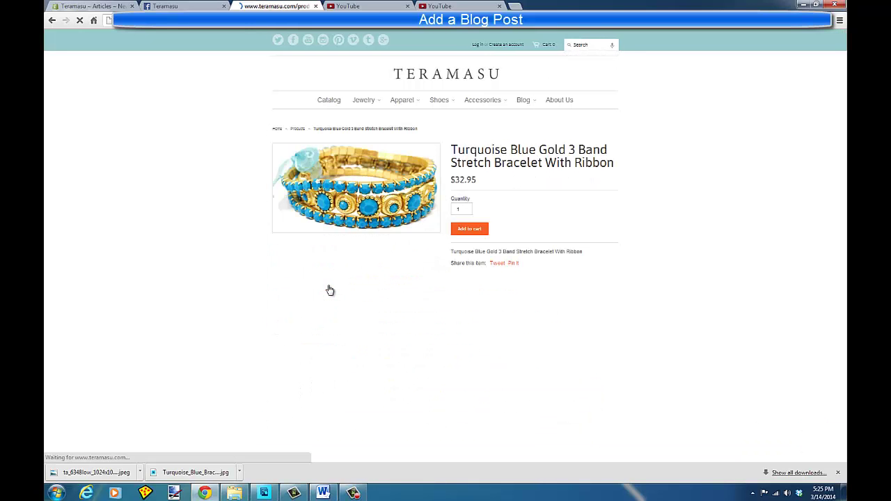
right_click(290, 20)
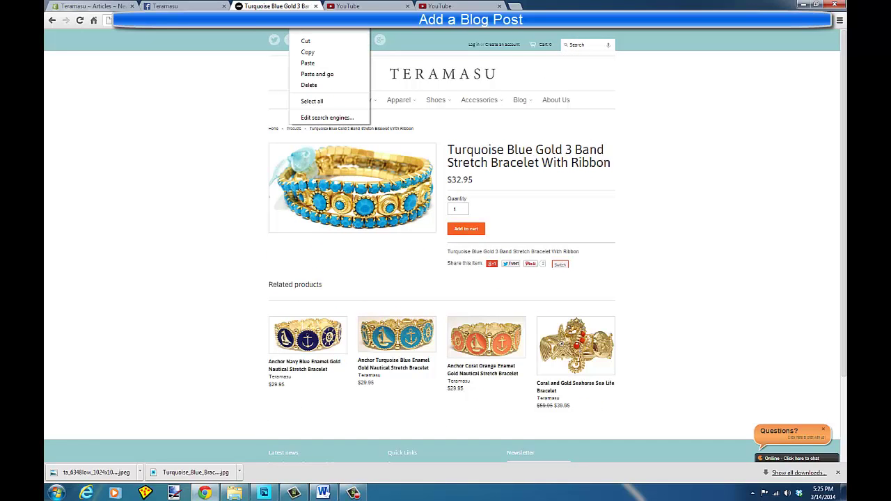
left_click(310, 52)
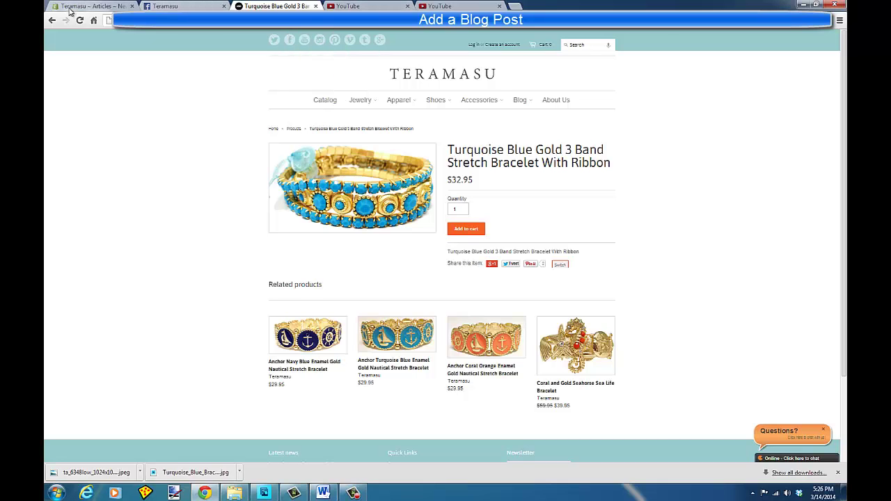
left_click(90, 6)
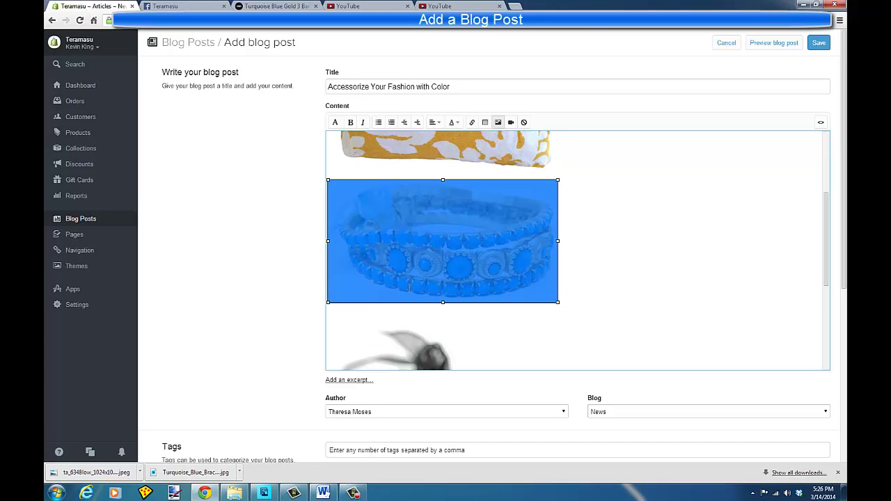
Link the turquoise image to that URL with the title 'Fun Turquoise Bracelet'
left_click(472, 122)
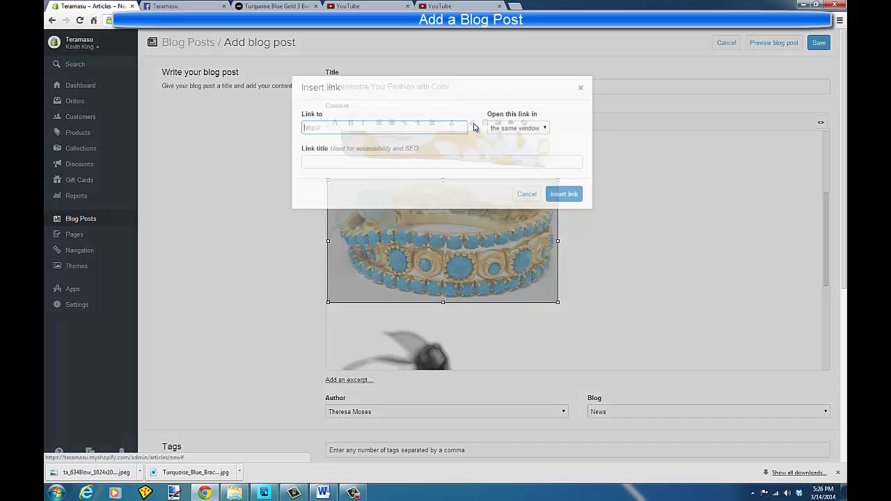
right_click(339, 128)
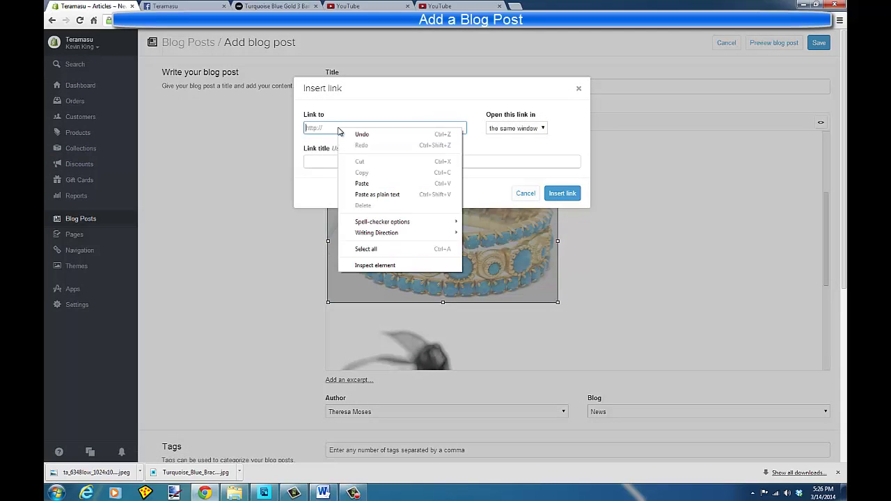
left_click(354, 184)
left_click(350, 166)
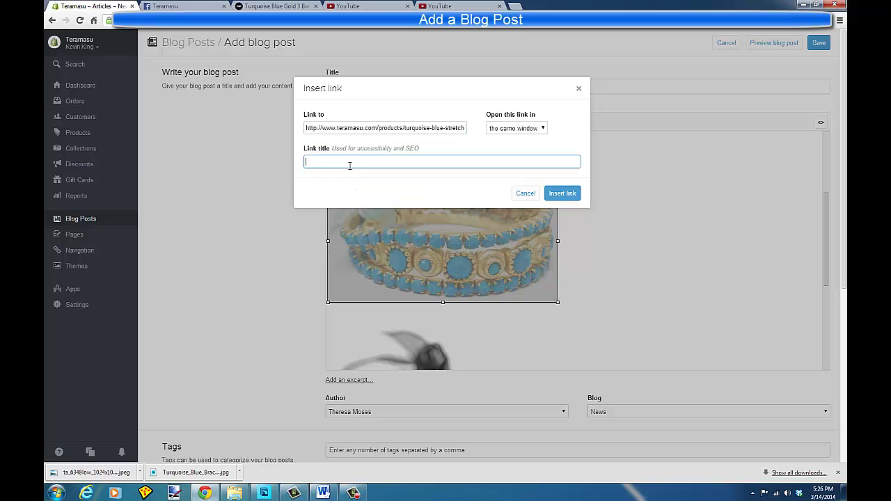
type("Fun Turquoise Bracelet")
left_click(568, 198)
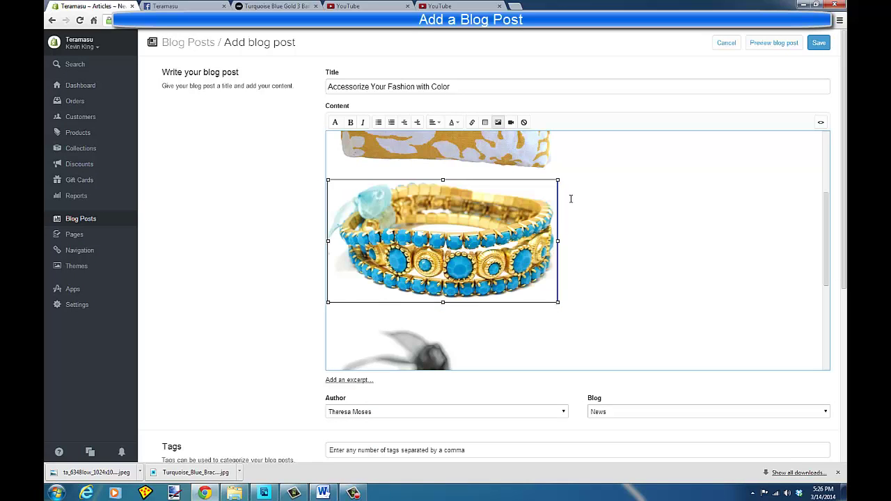
scroll(570, 199, "up", 3)
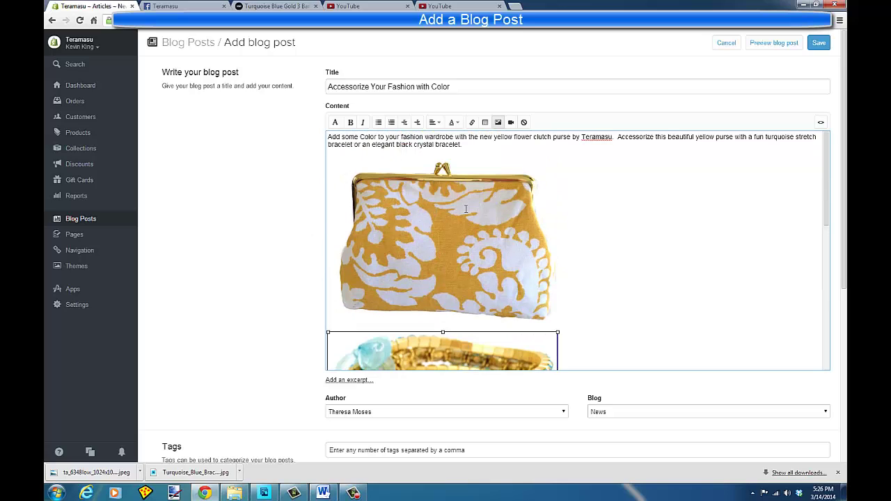
scroll(492, 210, "down", 5)
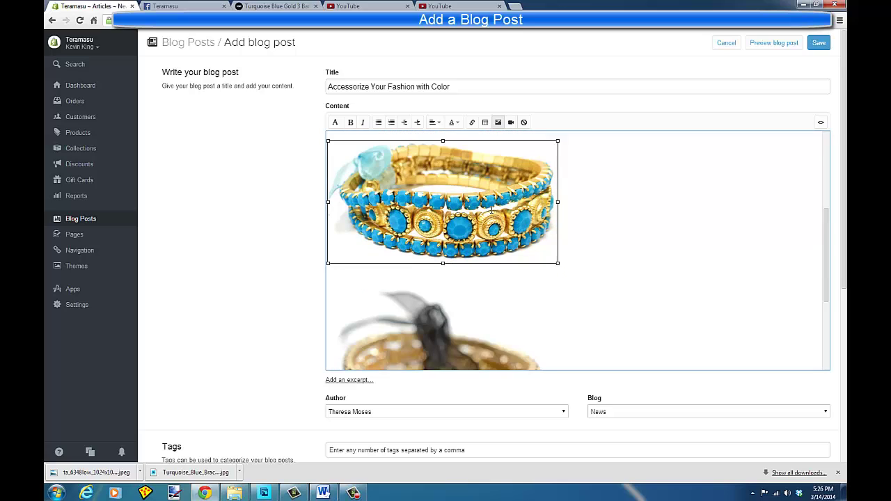
left_click(556, 286)
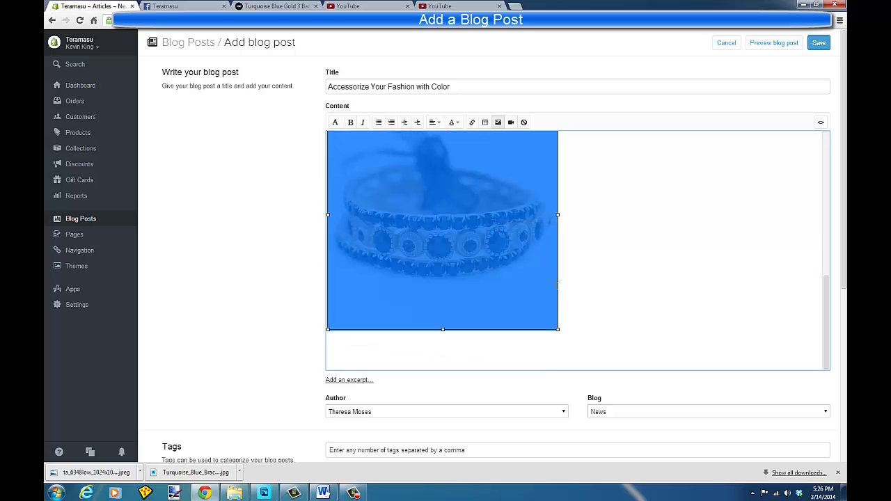
left_click(601, 316)
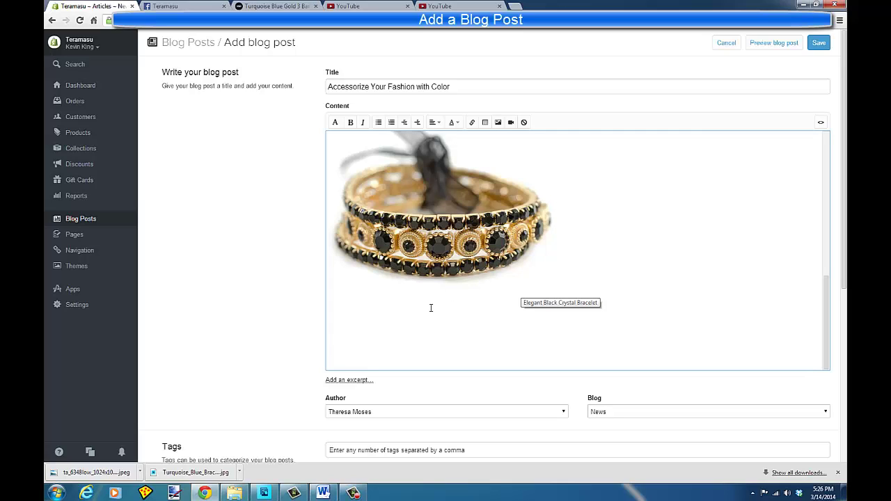
Copy the Black Crystal 3 band stretch bracelet video's embed code from YouTube and return to the editor
left_click(365, 6)
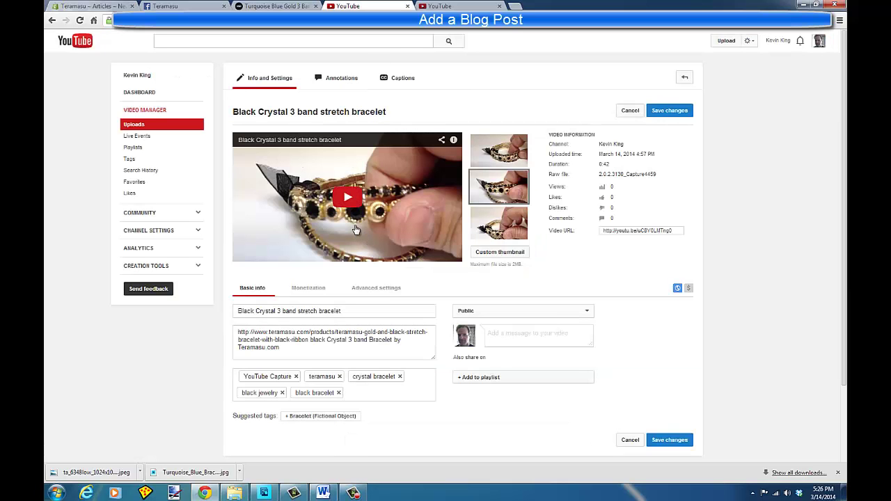
right_click(355, 230)
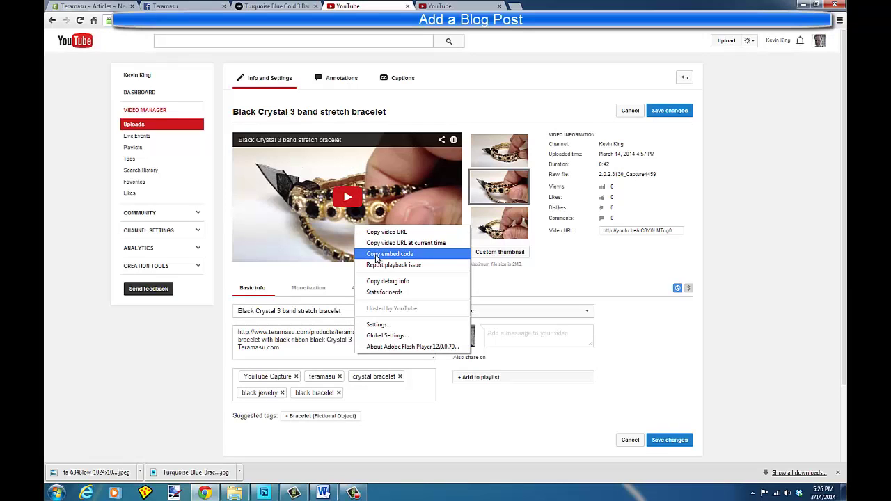
left_click(376, 255)
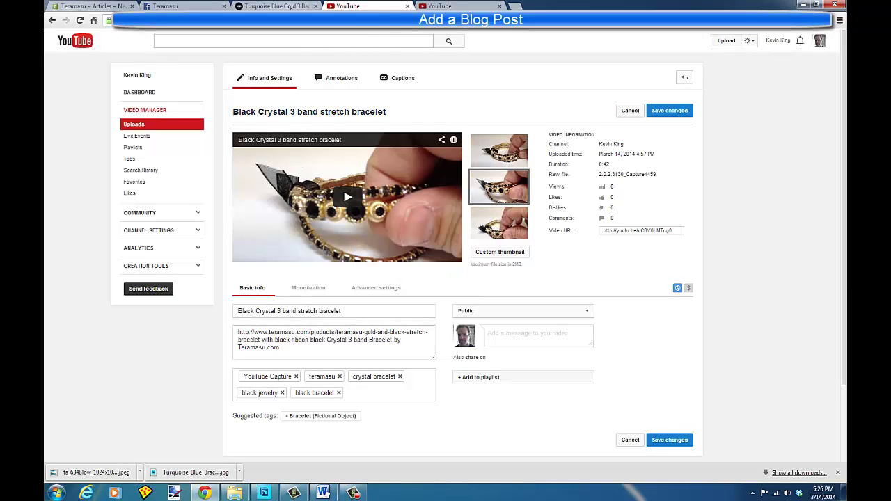
left_click(272, 7)
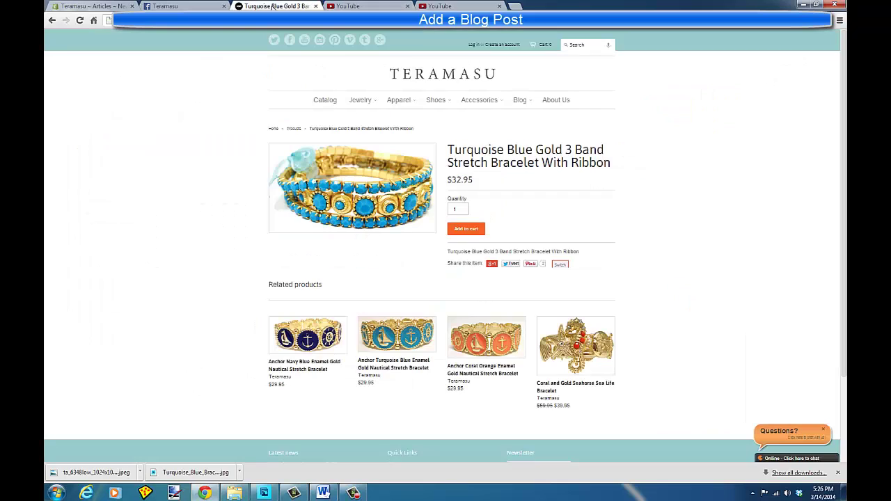
left_click(103, 6)
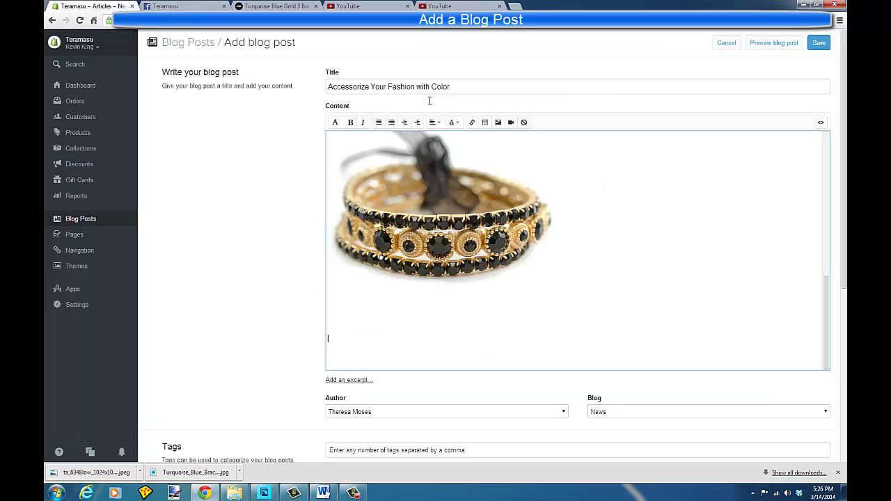
Insert the copied Black Crystal video embed code and place the cursor after the black bracelet image
left_click(510, 124)
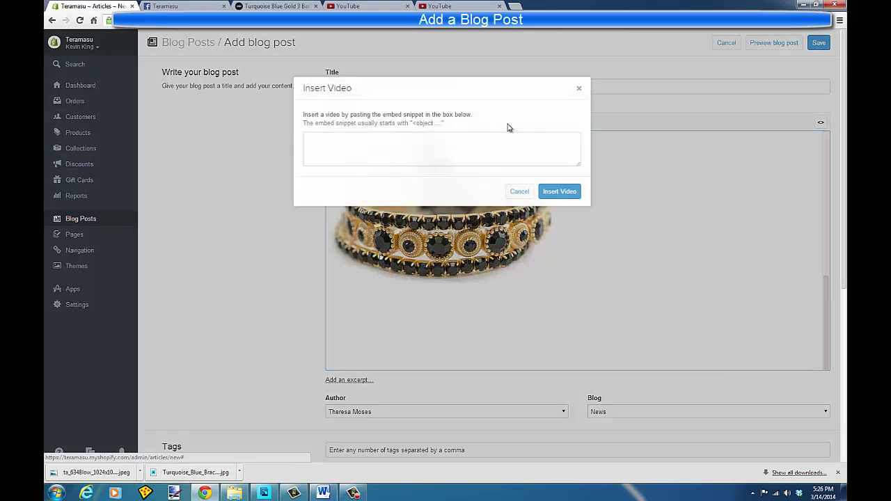
right_click(313, 143)
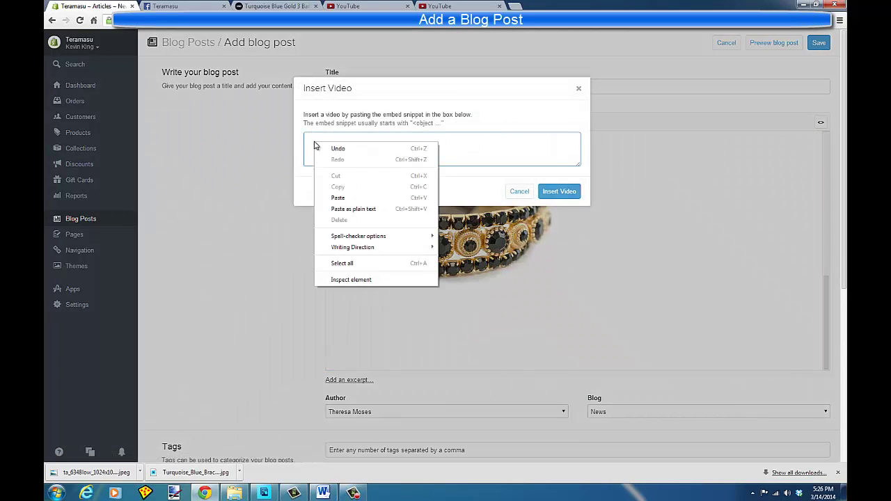
left_click(341, 198)
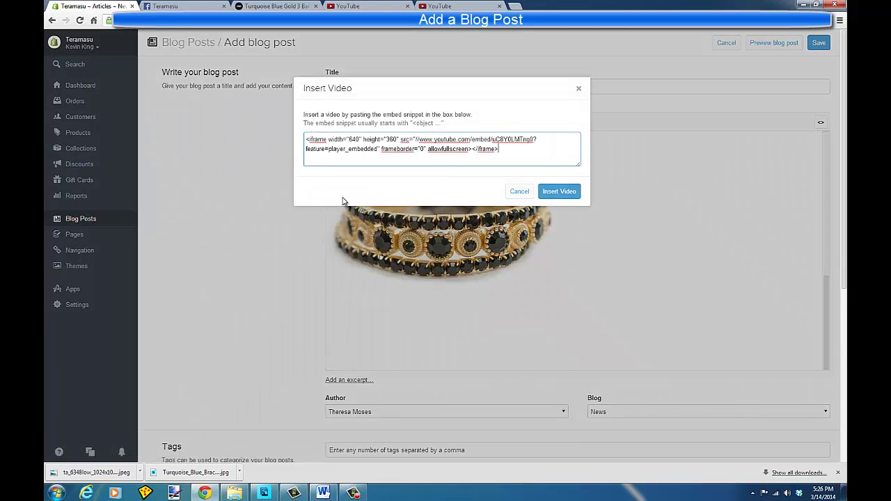
left_click(559, 192)
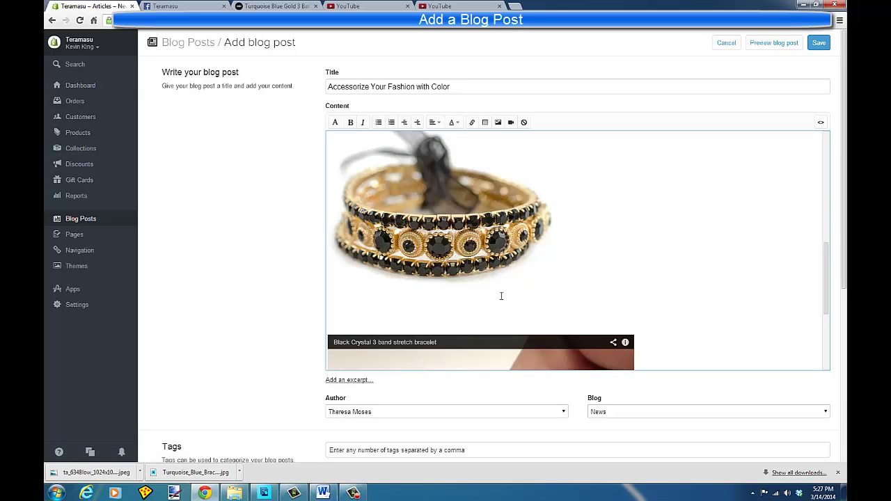
left_click(624, 256)
Add the caption 'Enjoy A video of these amazing Crystal Bracelets' on a new line above the video
key("Return")
scroll(625, 255, "up", 1)
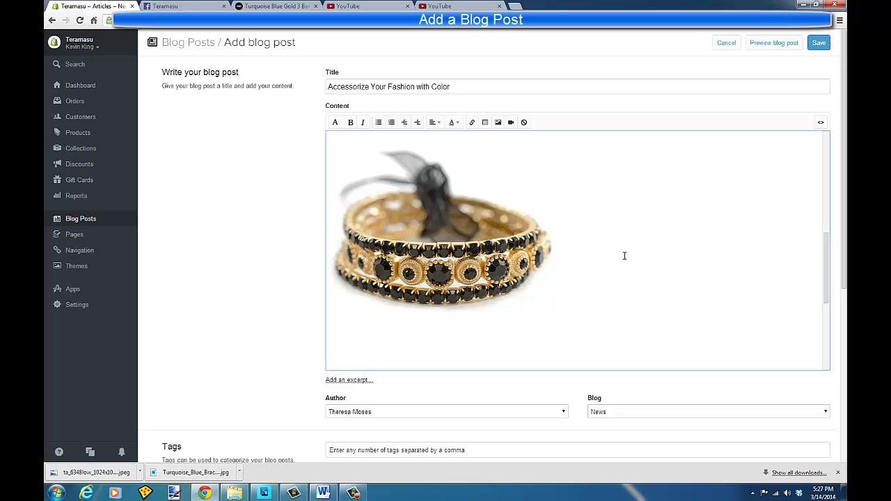
type("Enjoy A video of")
type("these amazing Crystal Br")
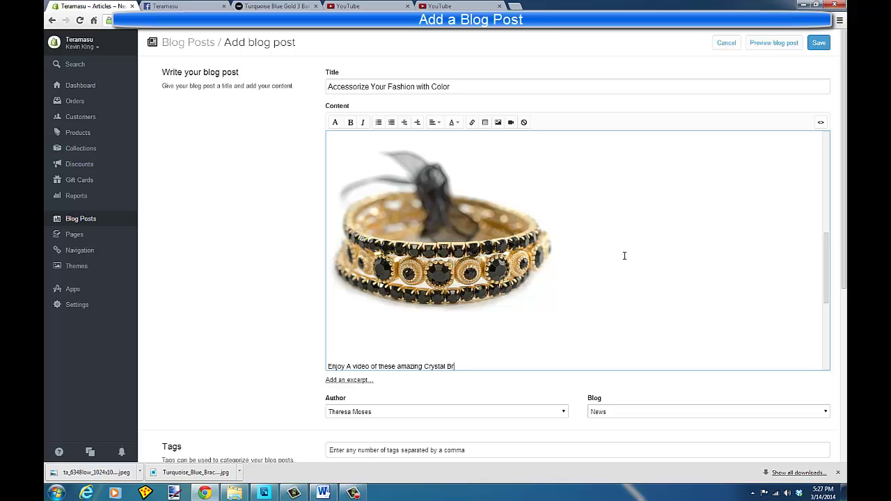
type("acelets")
key("ctrl+v")
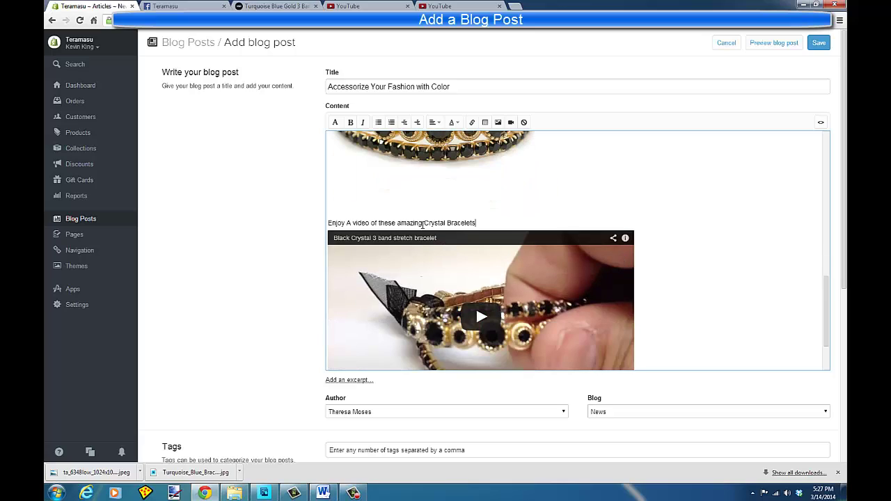
left_click(484, 221)
Switch the post's author to the other name in the Author dropdown
scroll(485, 223, "down", 1)
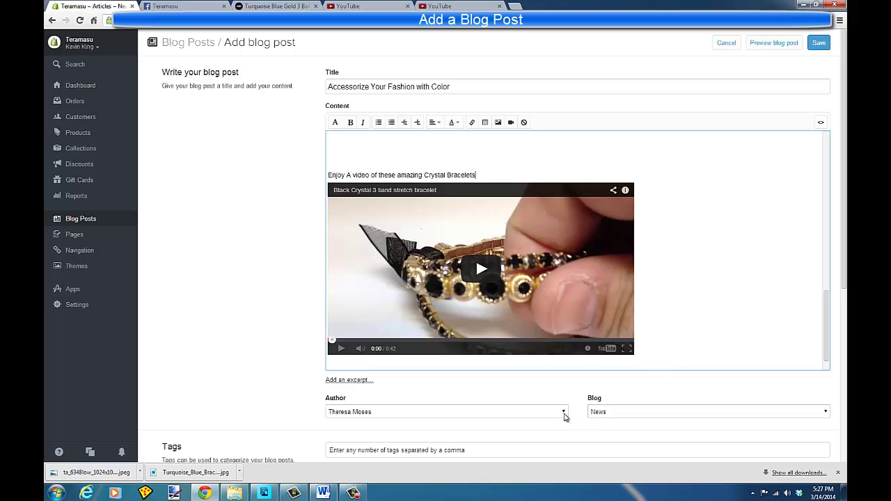
left_click(564, 412)
left_click(546, 430)
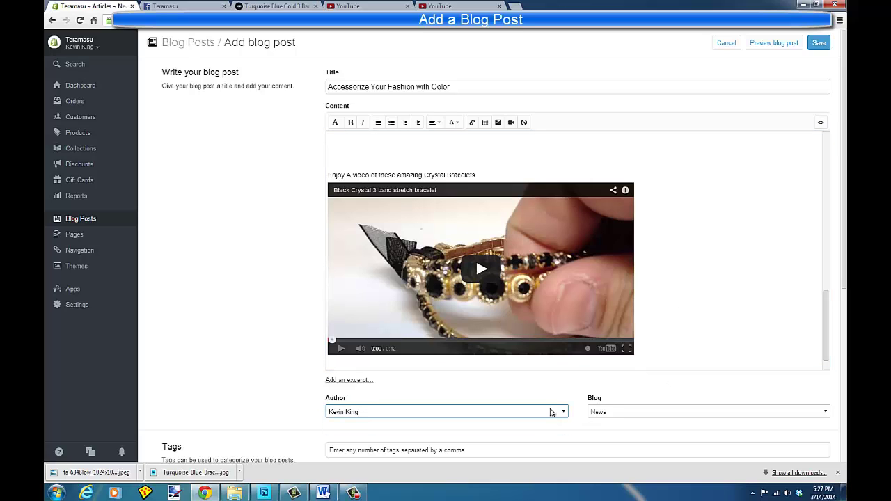
scroll(626, 299, "up", 2)
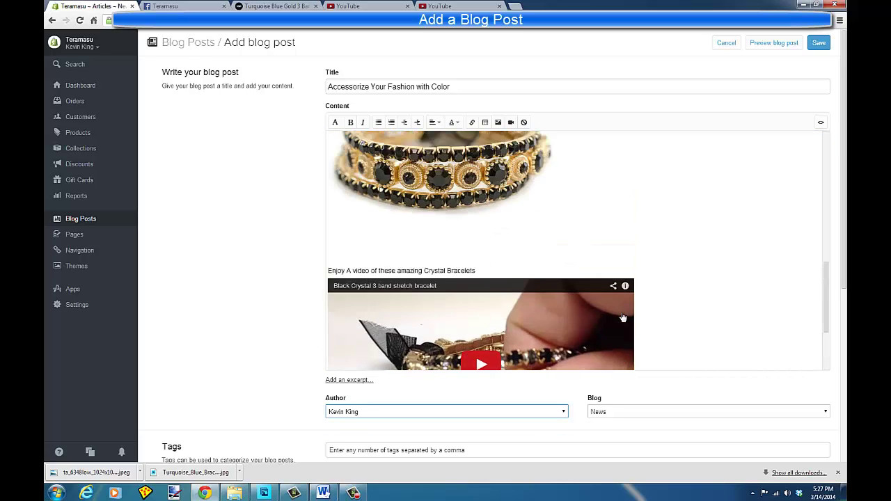
scroll(640, 287, "down", 3)
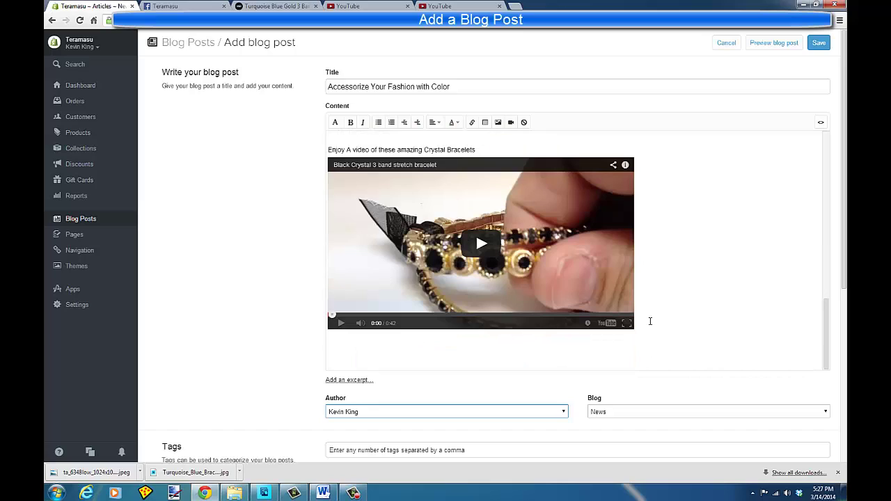
left_click(650, 321)
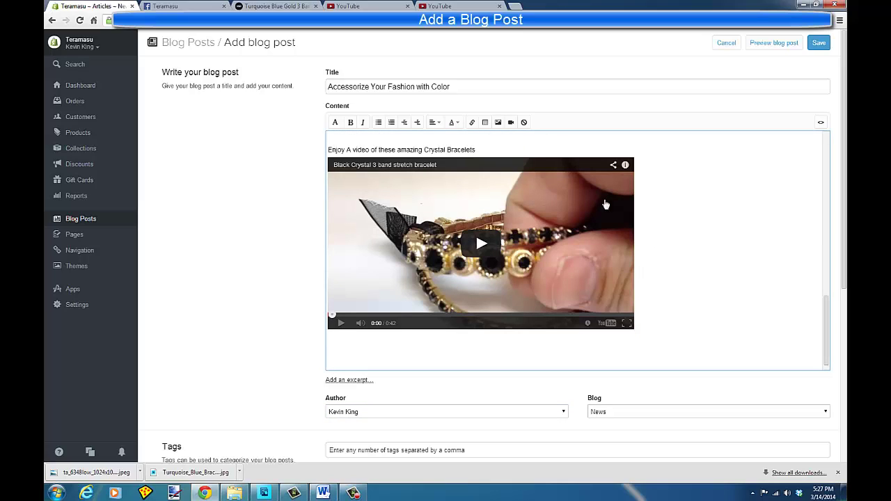
Copy the embed code of the Turquoise blue 3 band stretch bracelet YouTube video, then return to the blog editor
left_click(476, 6)
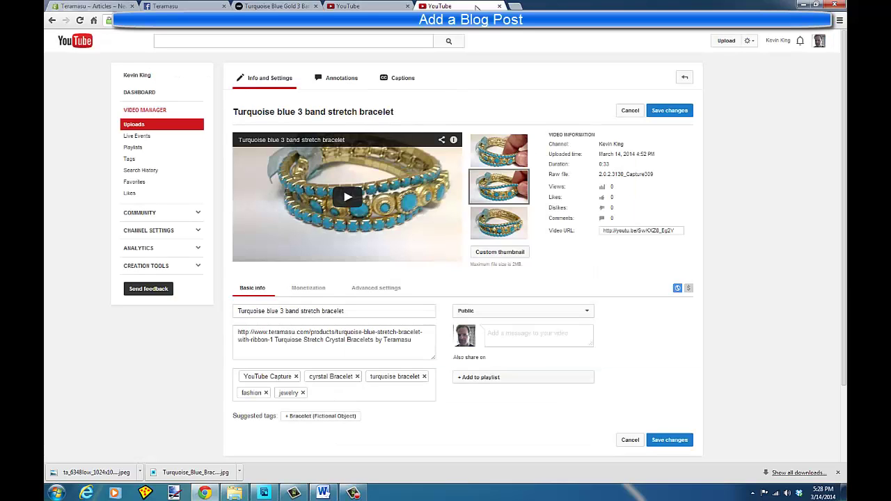
right_click(346, 207)
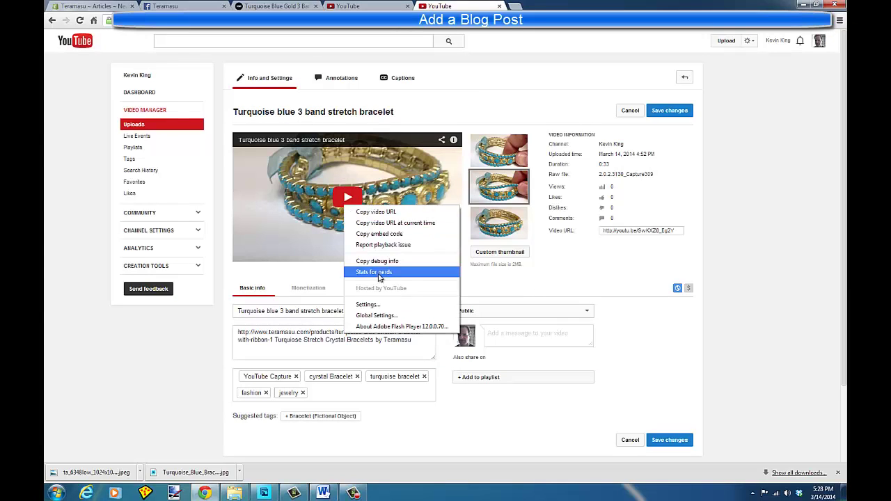
left_click(391, 236)
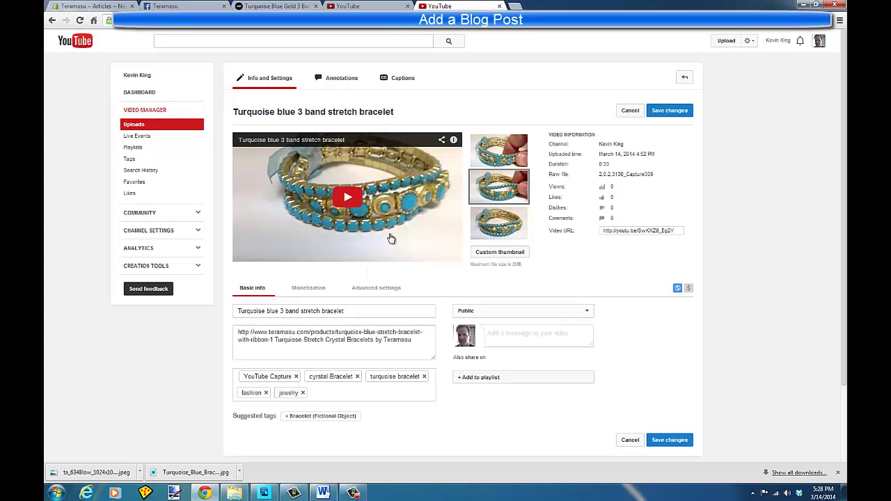
left_click(264, 6)
left_click(79, 6)
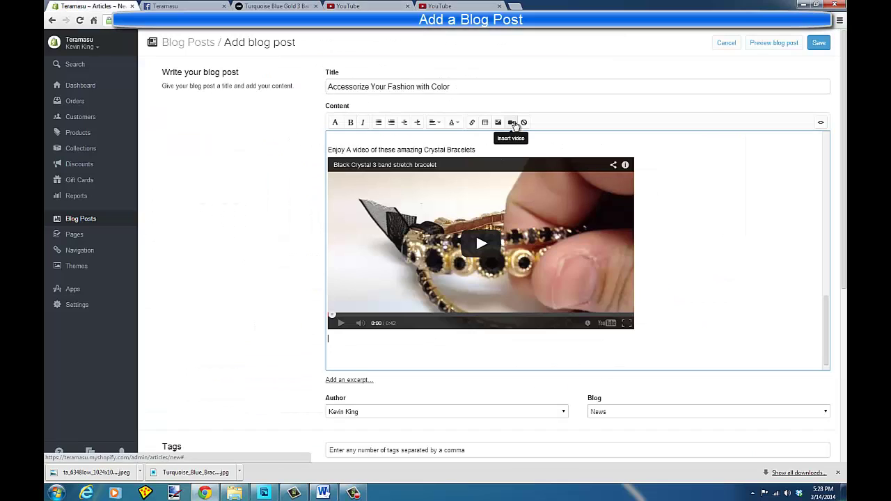
Paste the turquoise bracelet iframe code into Insert Video, adding it below the Black Crystal video
left_click(512, 122)
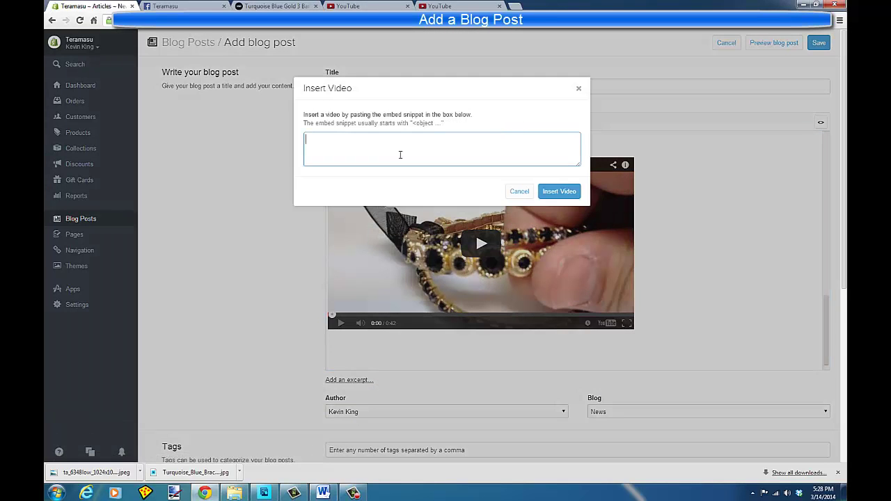
right_click(392, 147)
left_click(415, 198)
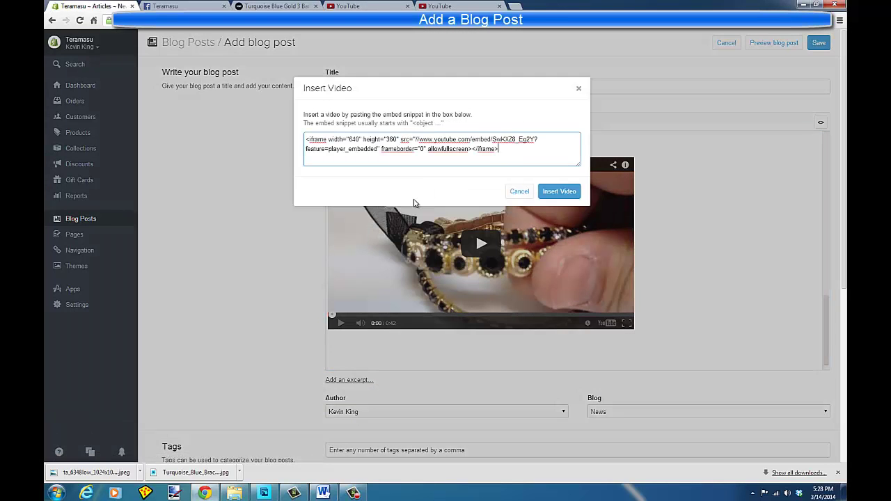
left_click(548, 198)
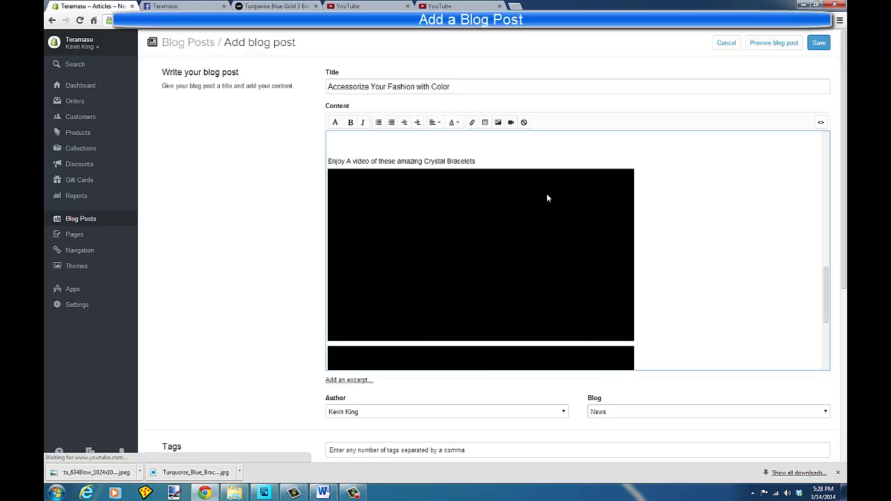
scroll(660, 214, "down", 3)
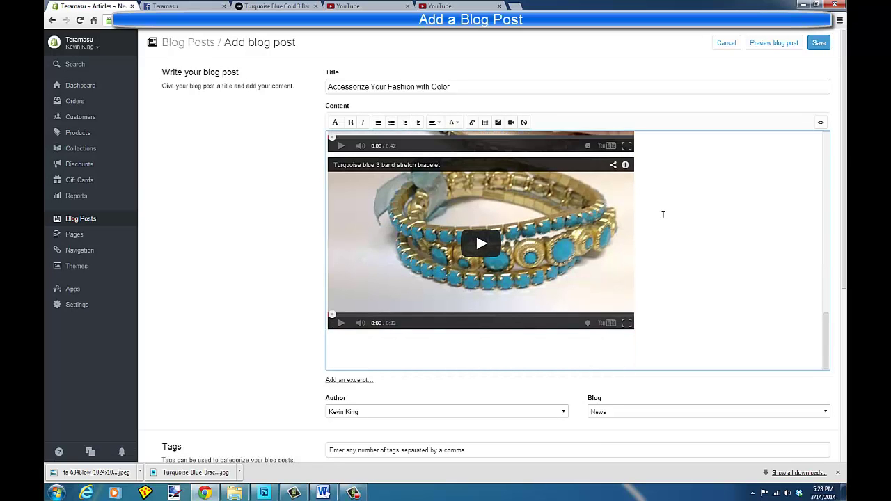
scroll(663, 215, "up", 3)
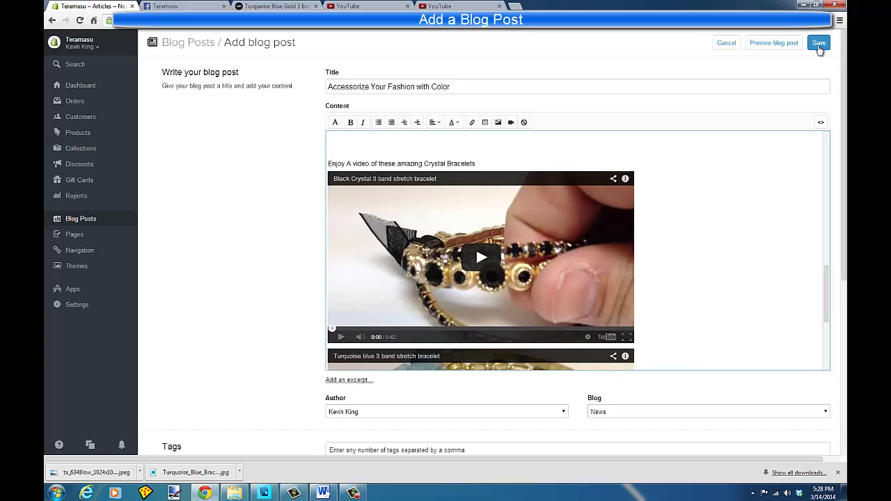
Save the 'Accessorize Your Fashion with Color' post and switch to the Turquoise Blue Gold 3 Band product page
left_click(819, 43)
left_click(819, 44)
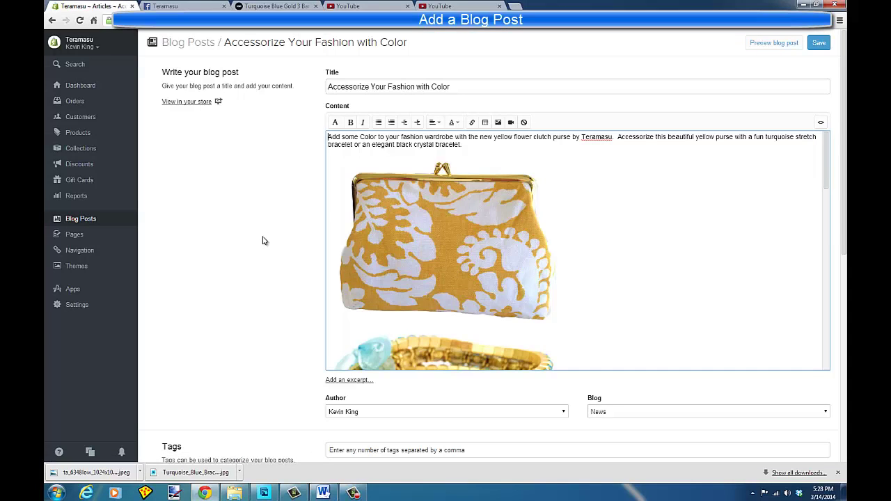
left_click(264, 6)
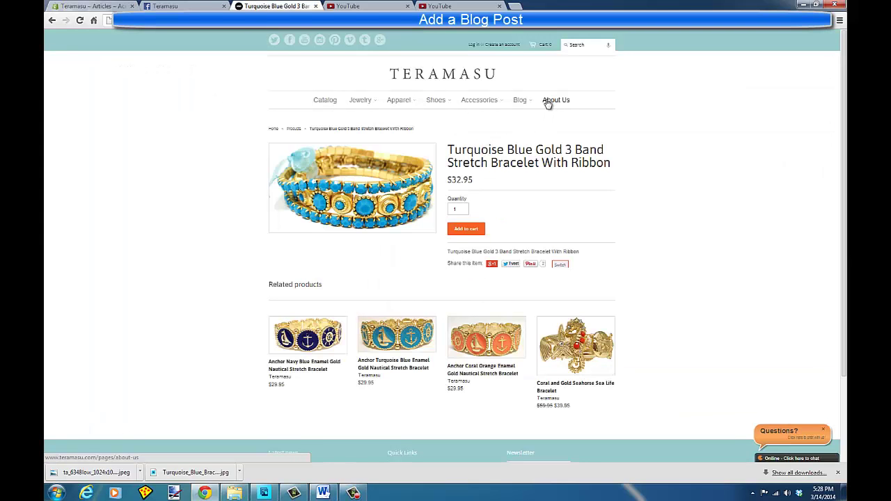
Browse the Teramasu News blog page and open the 'Accessorize Your Fashion with Color' article
left_click(518, 102)
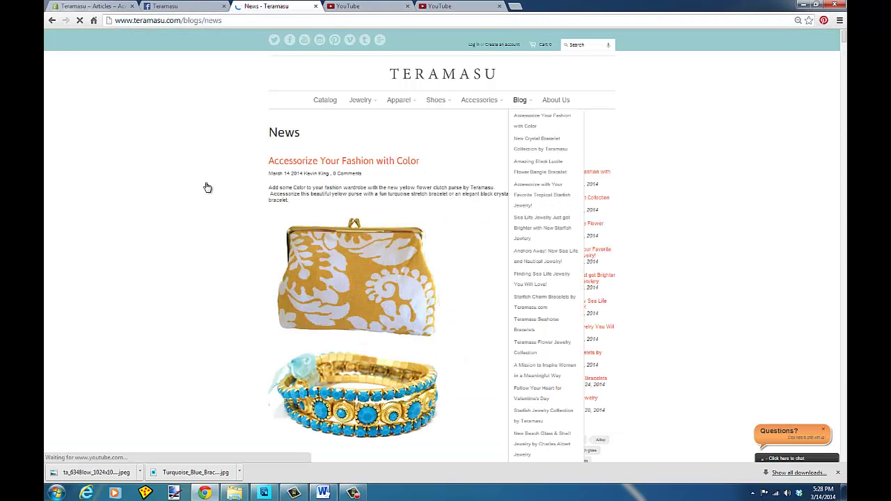
scroll(235, 170, "down", 5)
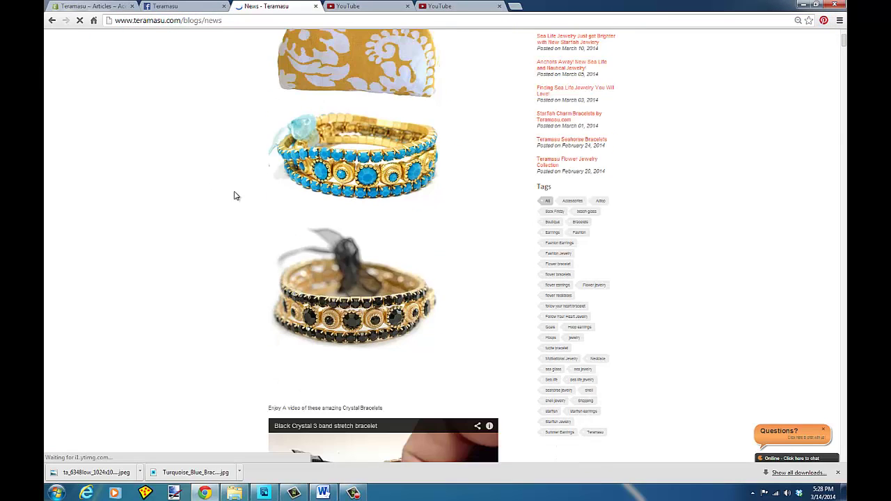
scroll(234, 196, "down", 5)
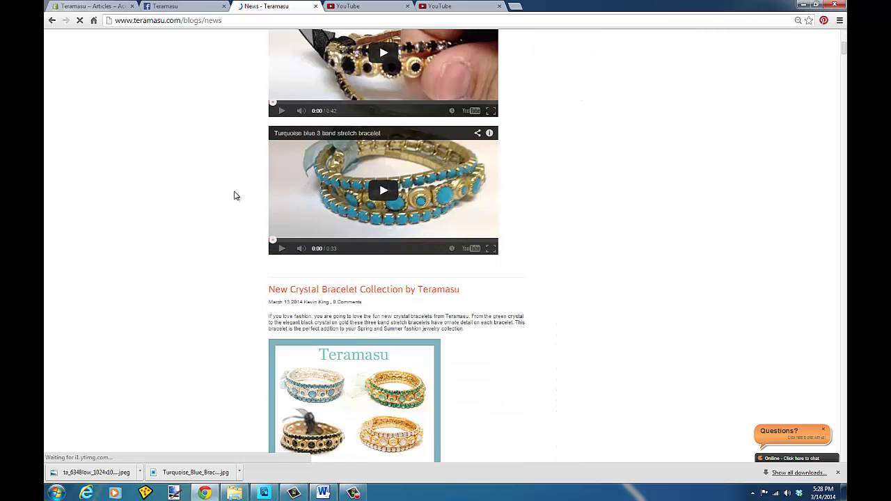
scroll(235, 195, "up", 12)
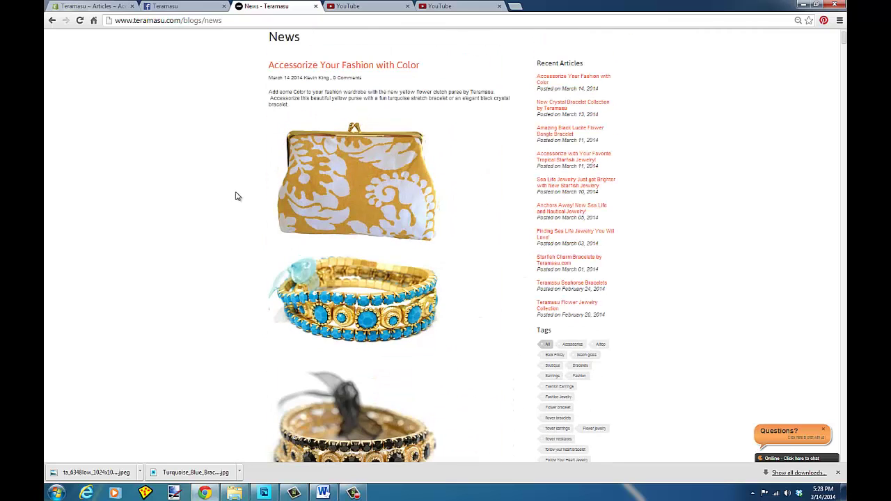
left_click(290, 65)
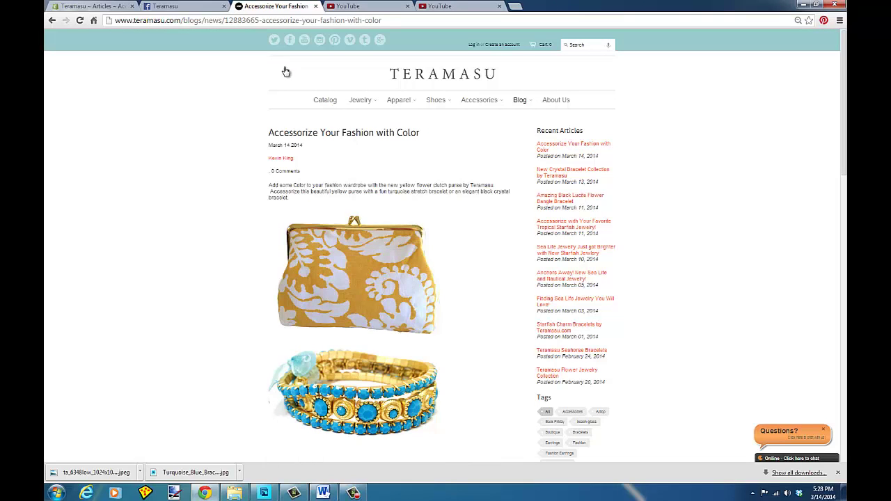
Paste the turquoise video embed code into a Teramasu Facebook status, keep only the link preview, and go back
left_click(184, 6)
scroll(139, 202, "down", 3)
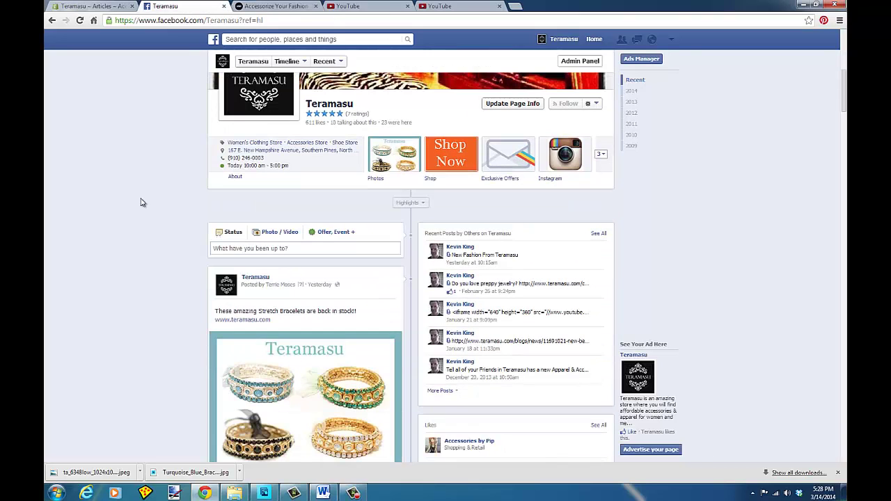
left_click(246, 250)
right_click(228, 252)
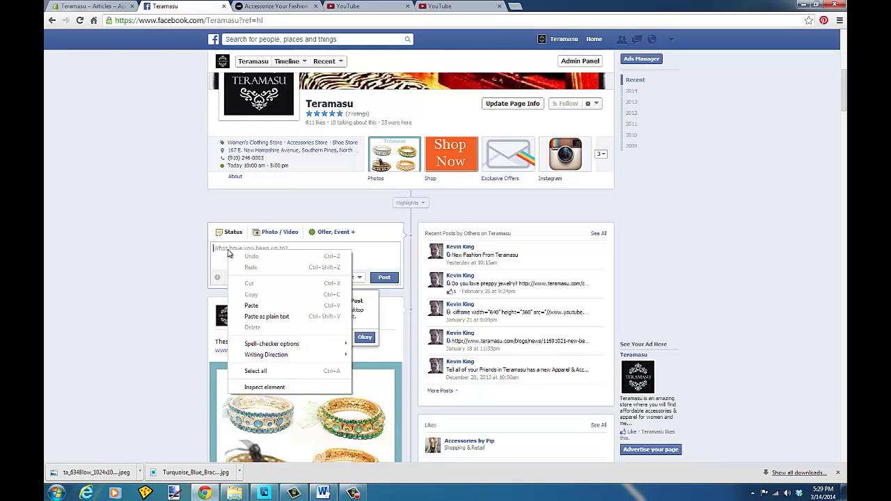
left_click(251, 306)
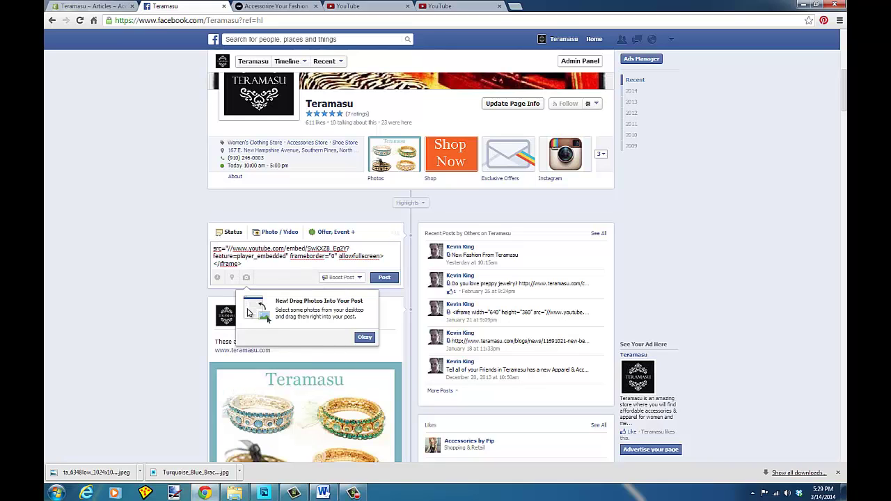
left_click_drag(252, 264, 170, 232)
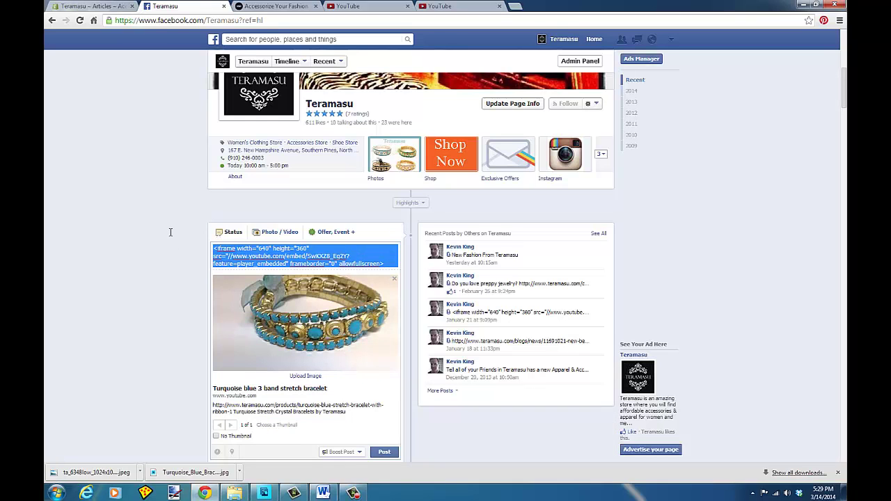
key("BackSpace")
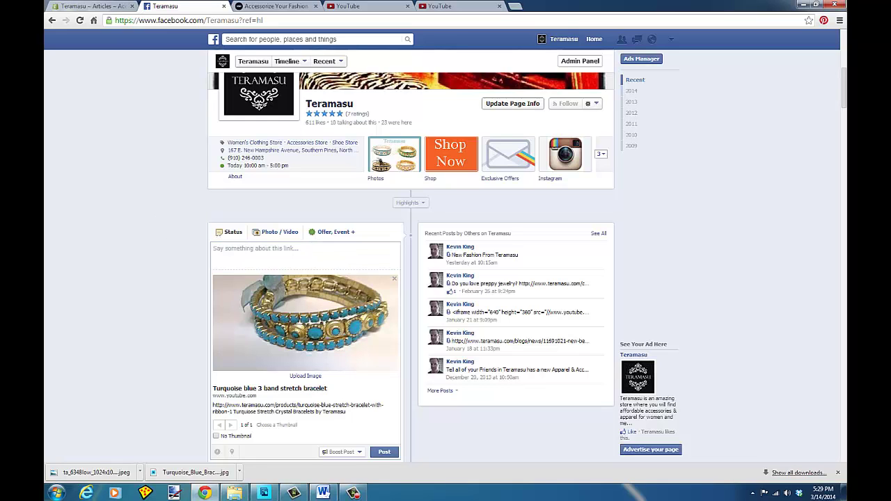
left_click(51, 21)
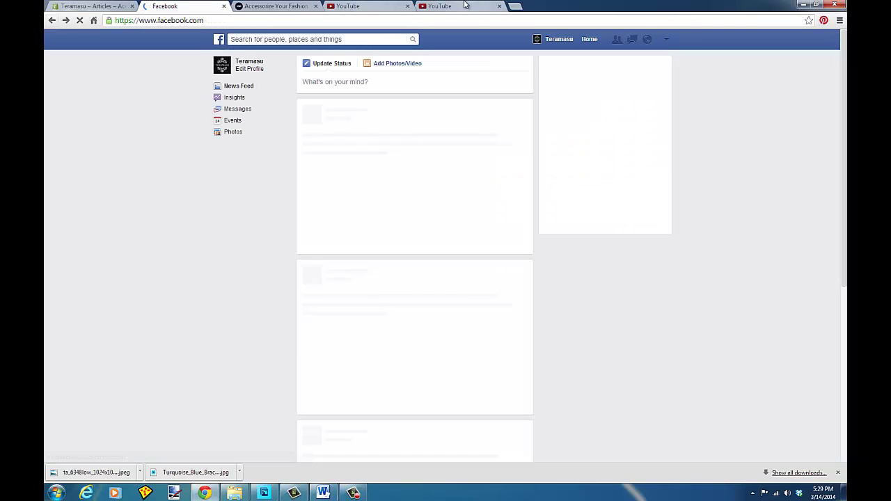
Copy the published blog post's URL from the storefront address bar
left_click(296, 8)
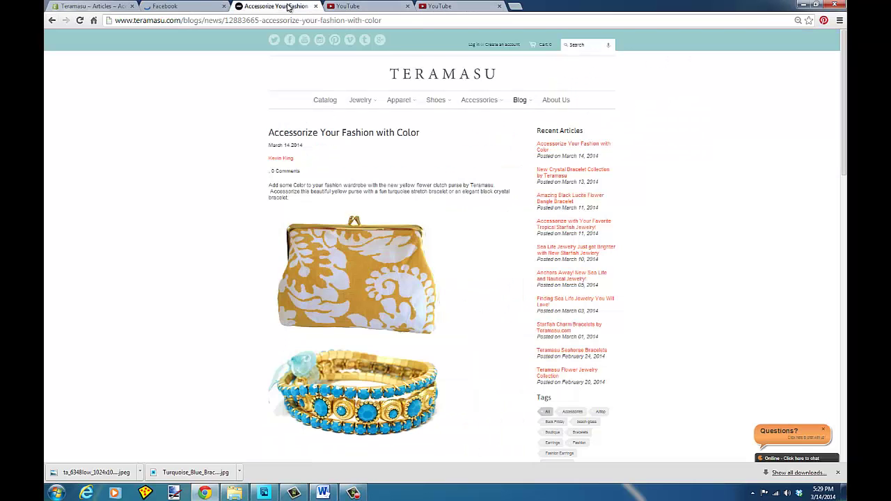
left_click(249, 21)
right_click(249, 23)
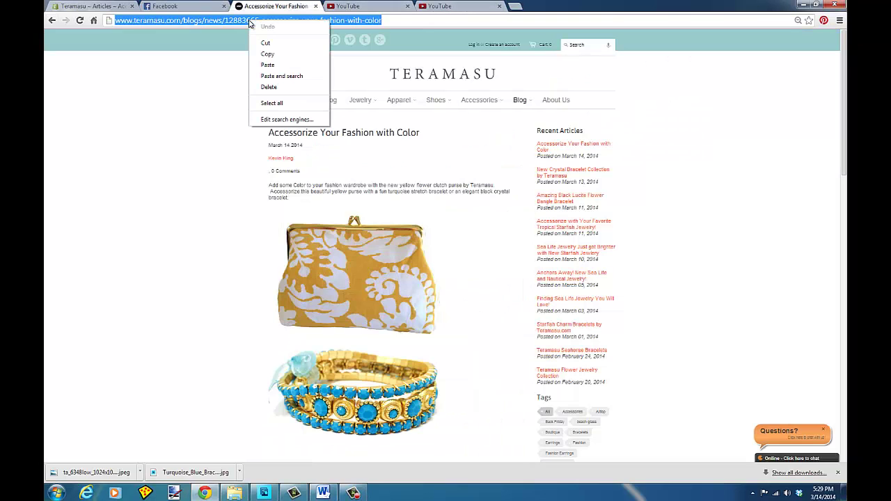
left_click(270, 54)
Go to the Teramasu Facebook page via the Facebook bookmark and start a new status update
left_click(186, 9)
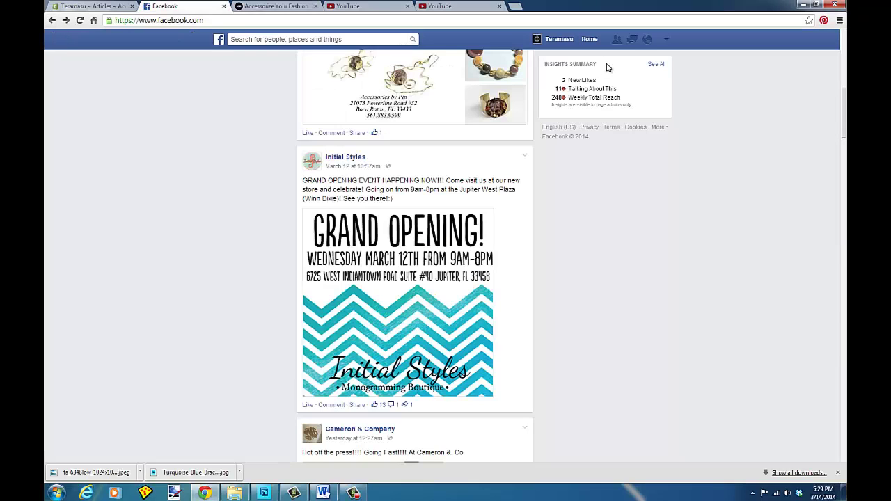
left_click(54, 21)
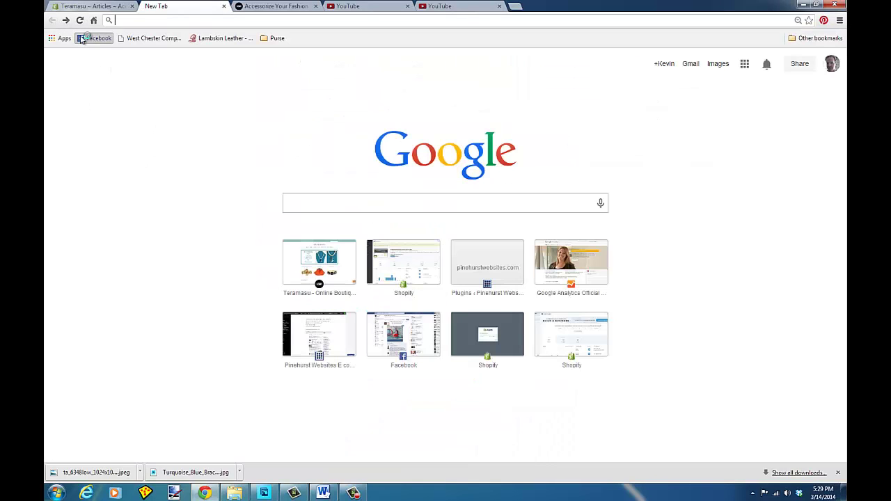
left_click(80, 36)
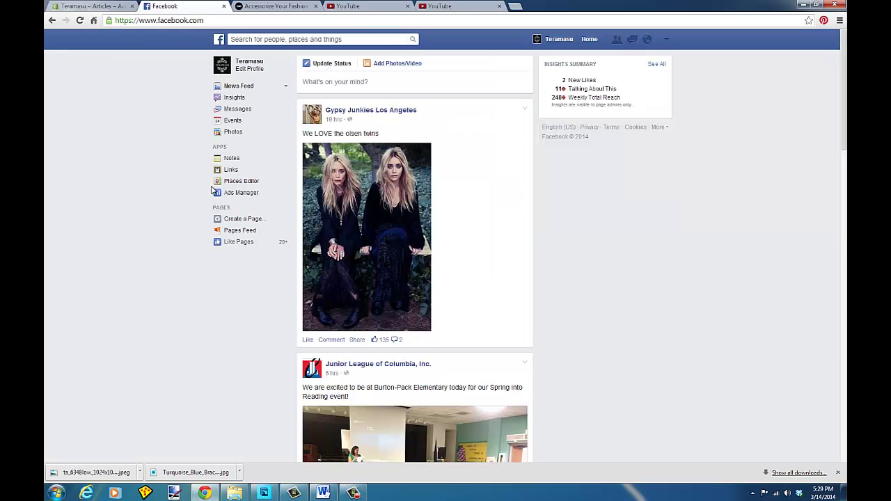
left_click(248, 62)
scroll(163, 140, "down", 5)
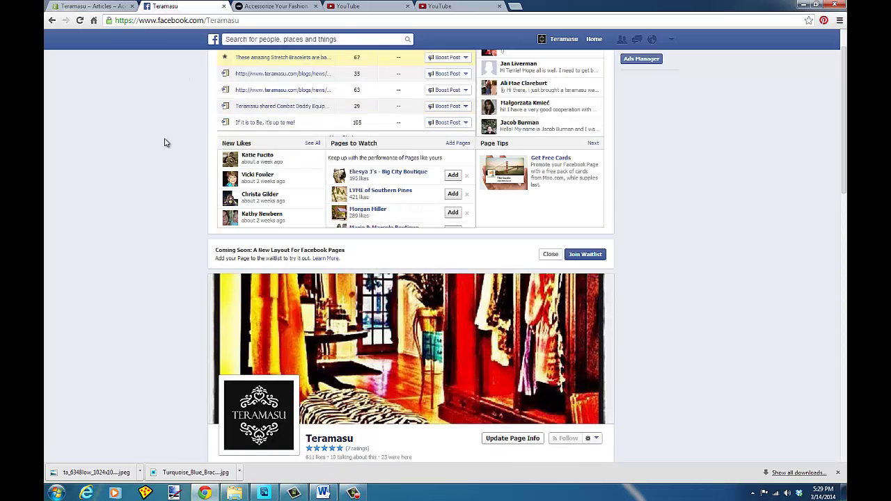
scroll(208, 184, "down", 3)
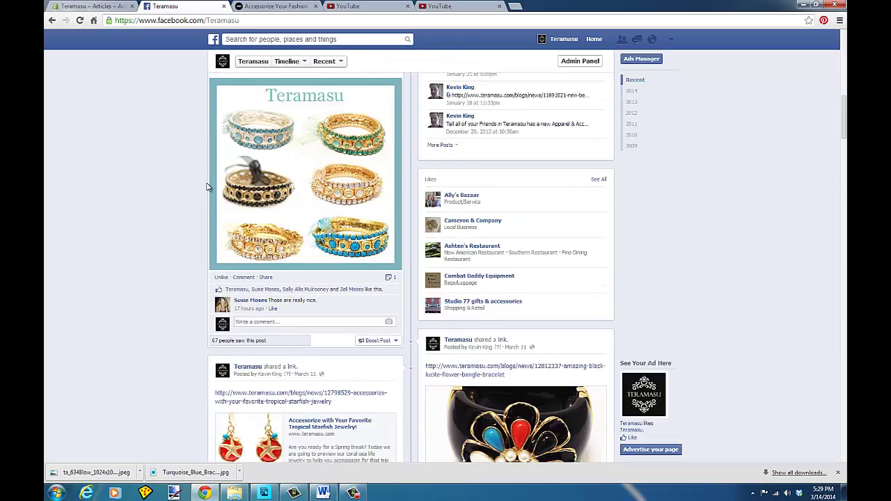
scroll(207, 184, "up", 1)
left_click(256, 98)
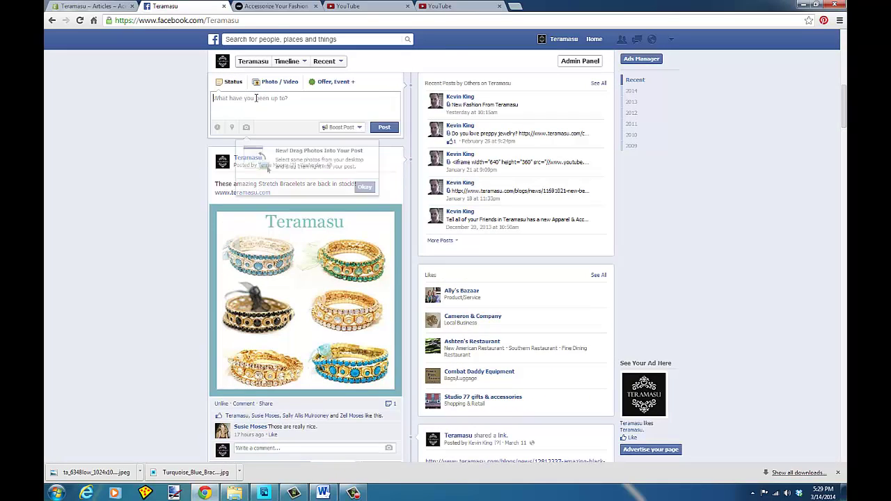
Paste the blog post URL into the Teramasu status and post it with its link preview
right_click(256, 98)
left_click(277, 155)
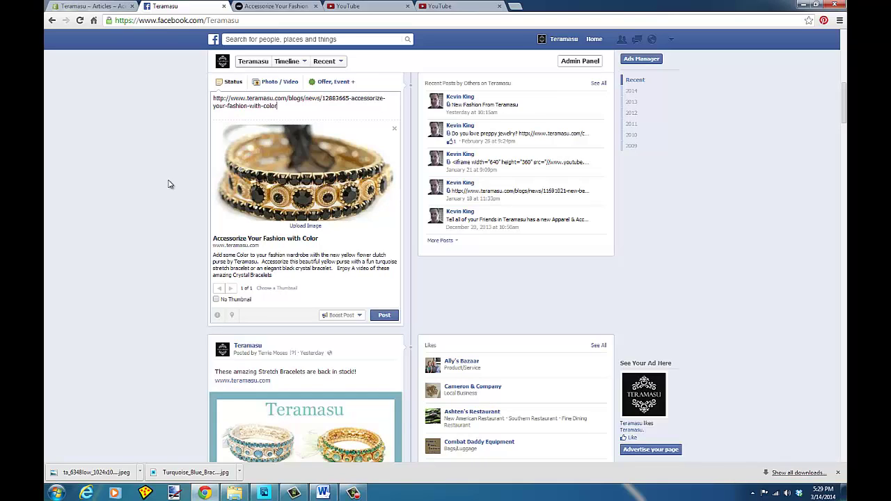
left_click(391, 319)
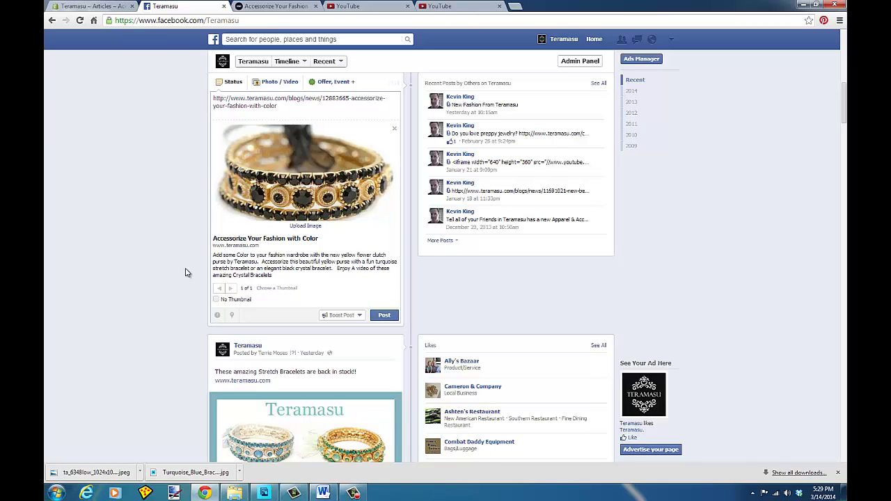